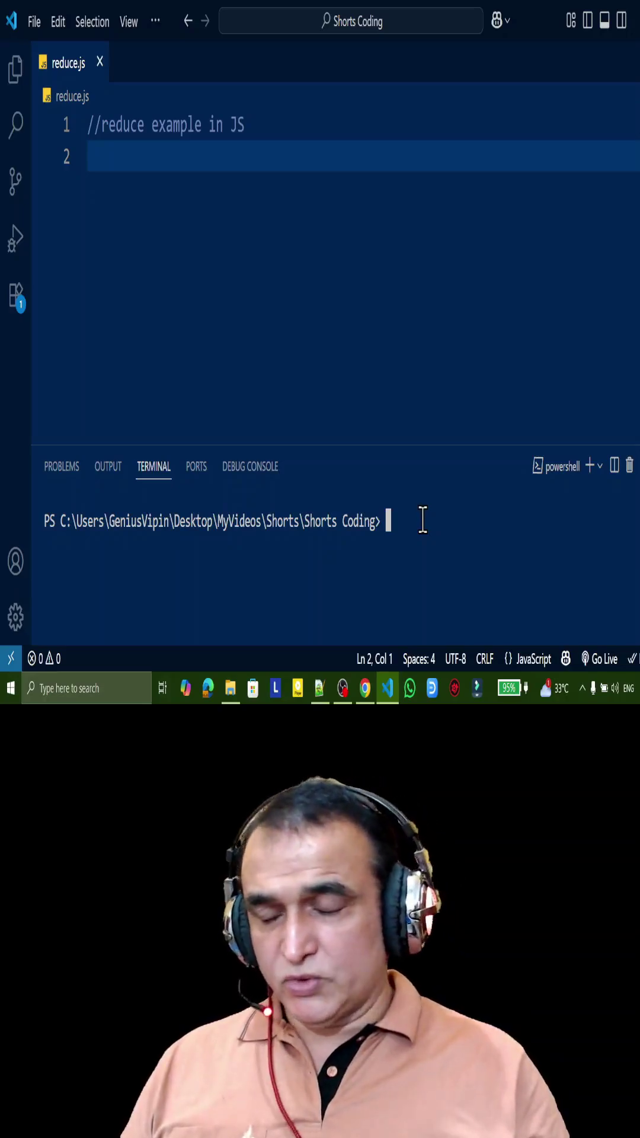
# Step: Declare let age = [23, 4, 56, 78, 32, 98, 45, 67]; on line 2
pyautogui.click(134, 305)
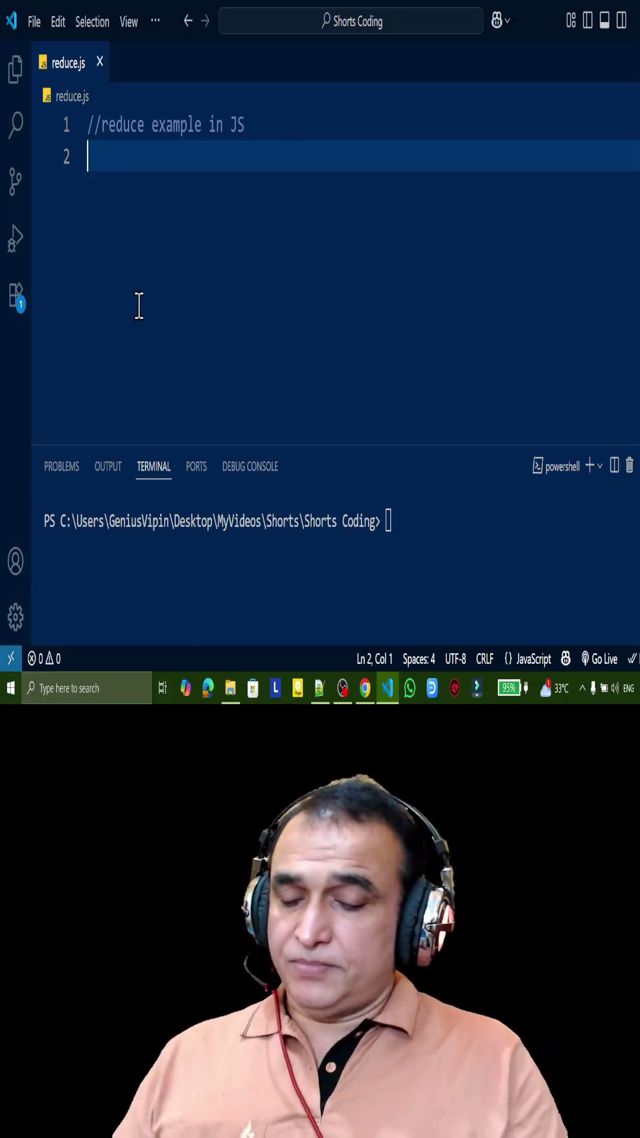
pyautogui.write('let age = [')
pyautogui.write('23, 4, 5')
pyautogui.write('6, 78')
pyautogui.write(', 32, 98, 45, 67];')
pyautogui.press('Return')
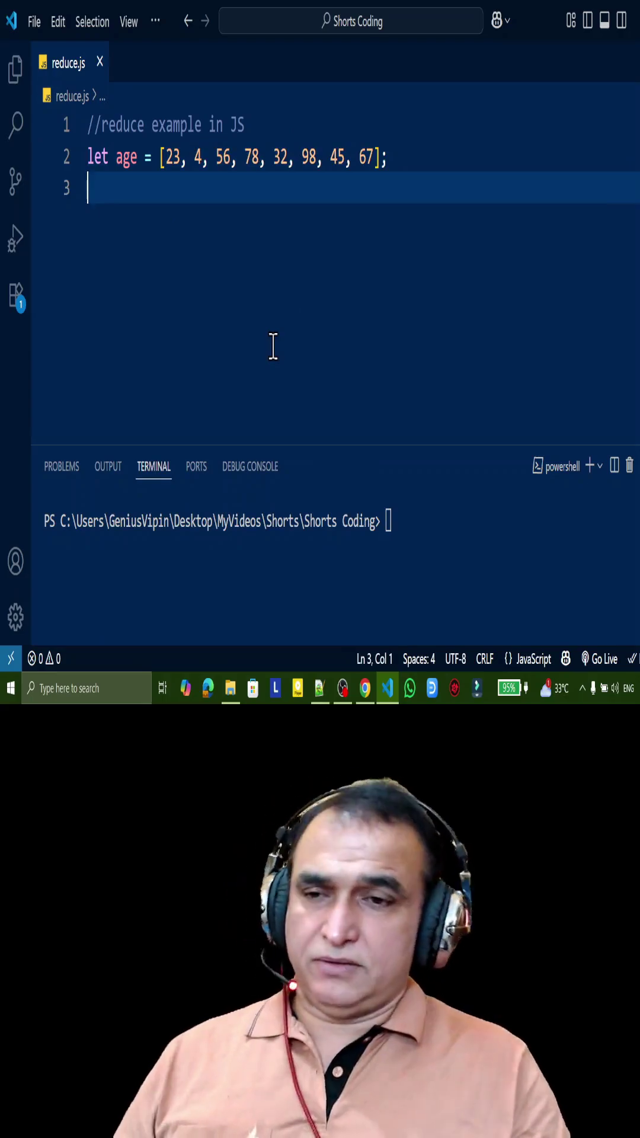
pyautogui.moveTo(163, 157); pyautogui.dragTo(374, 157)
pyautogui.click(163, 157)
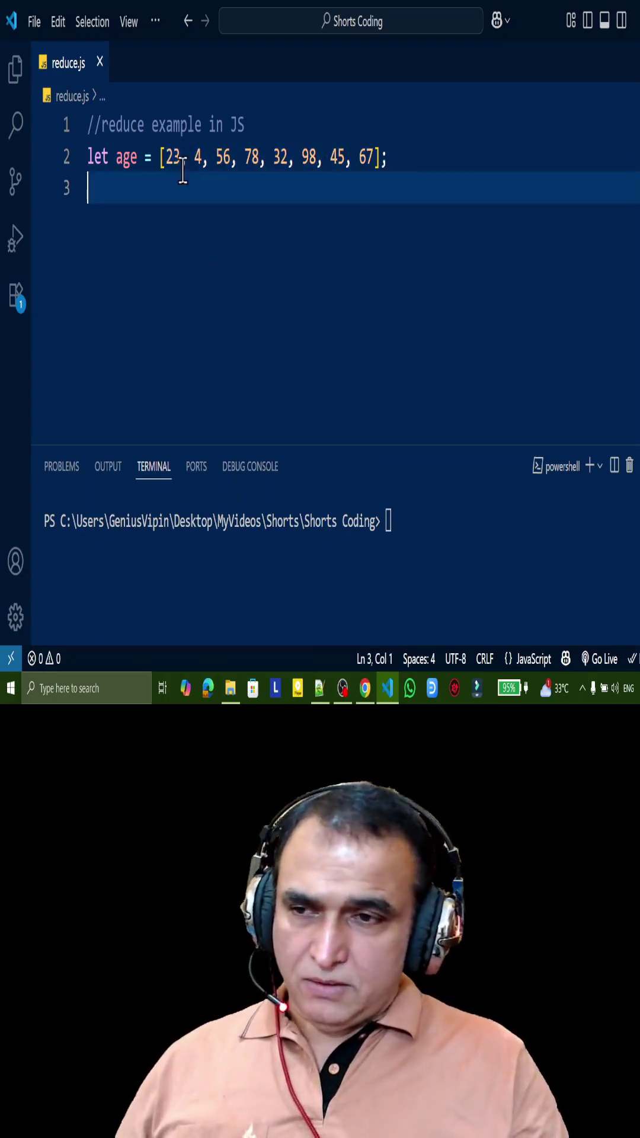
# Step: Highlight the eight age values while explaining the array
pyautogui.moveTo(163, 157); pyautogui.dragTo(342, 157)
pyautogui.click(288, 223)
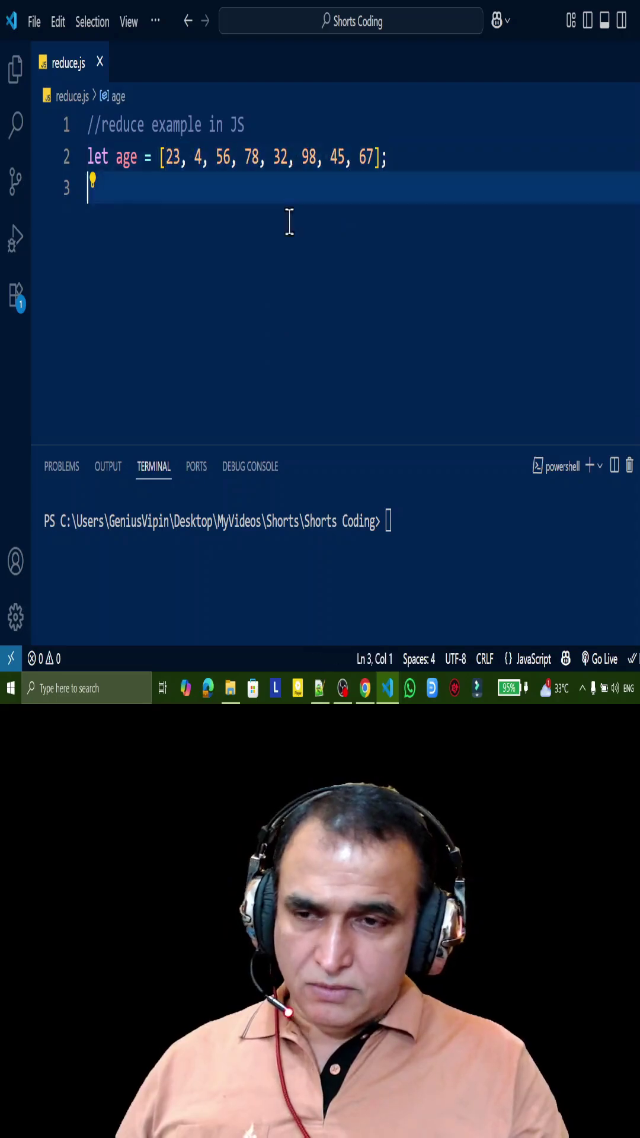
pyautogui.click(167, 156)
pyautogui.moveTo(167, 157); pyautogui.dragTo(350, 157)
pyautogui.click(218, 240)
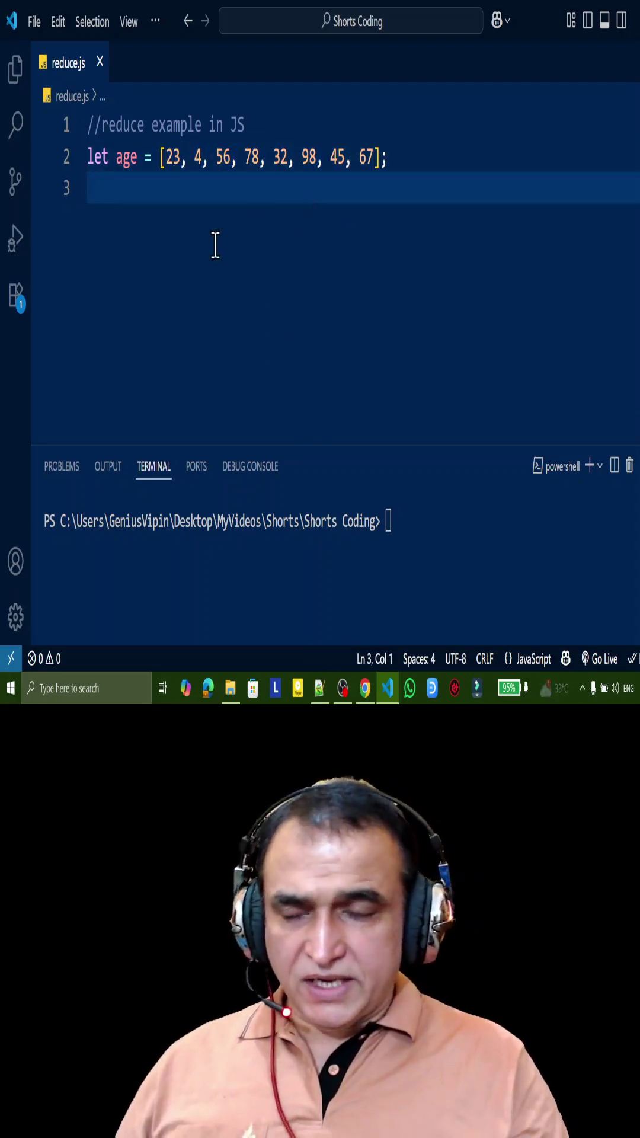
pyautogui.moveTo(161, 157); pyautogui.dragTo(373, 156)
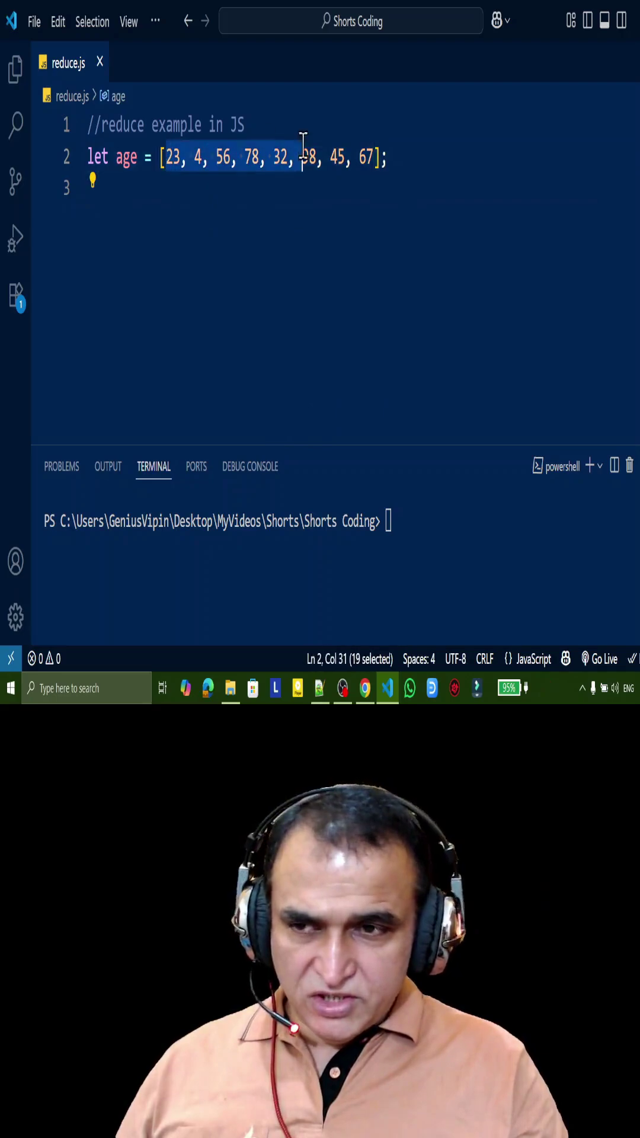
pyautogui.click(392, 157)
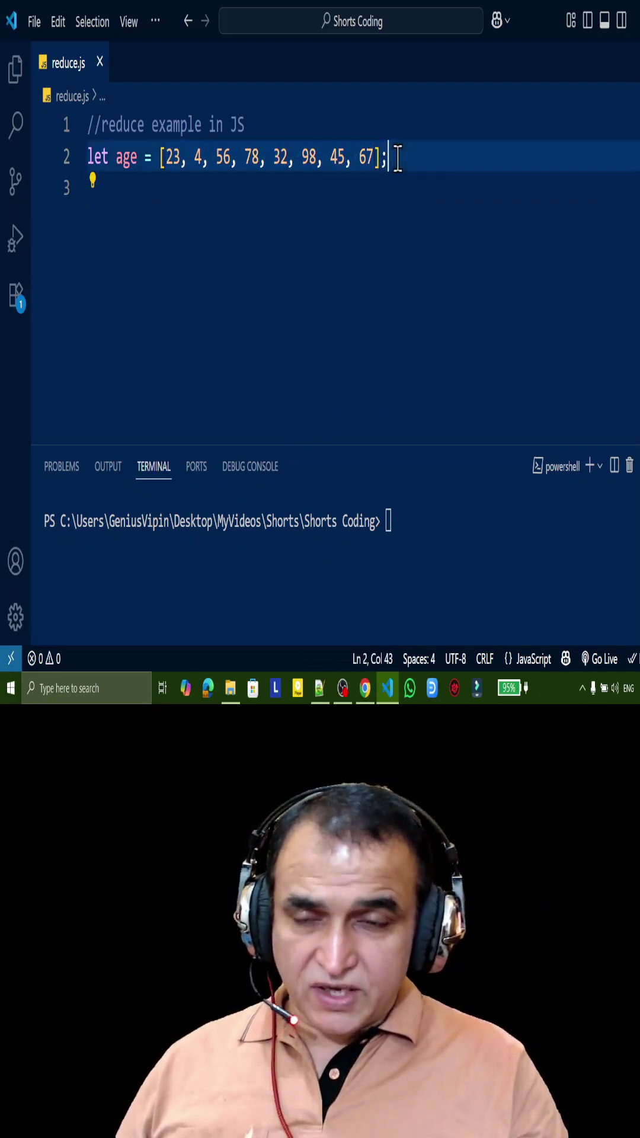
pyautogui.click(395, 189)
pyautogui.click(403, 156)
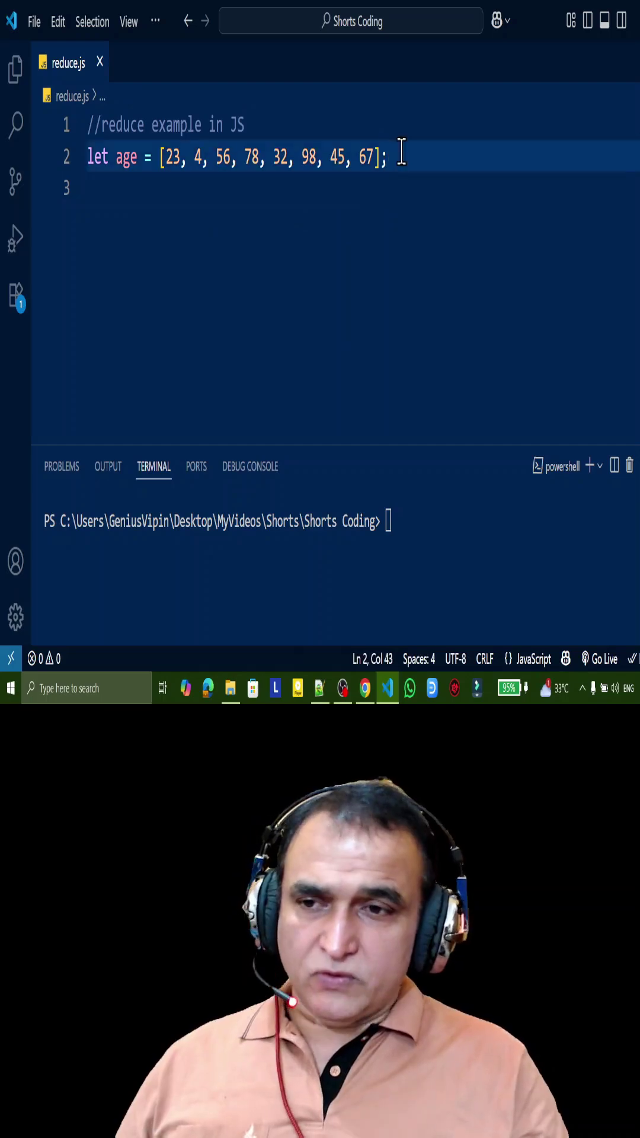
# Step: Write let sumofage=age.reduce((a,b)=>) on line 3 and point out parameters a and b
pyautogui.click(255, 214)
pyautogui.click(391, 157)
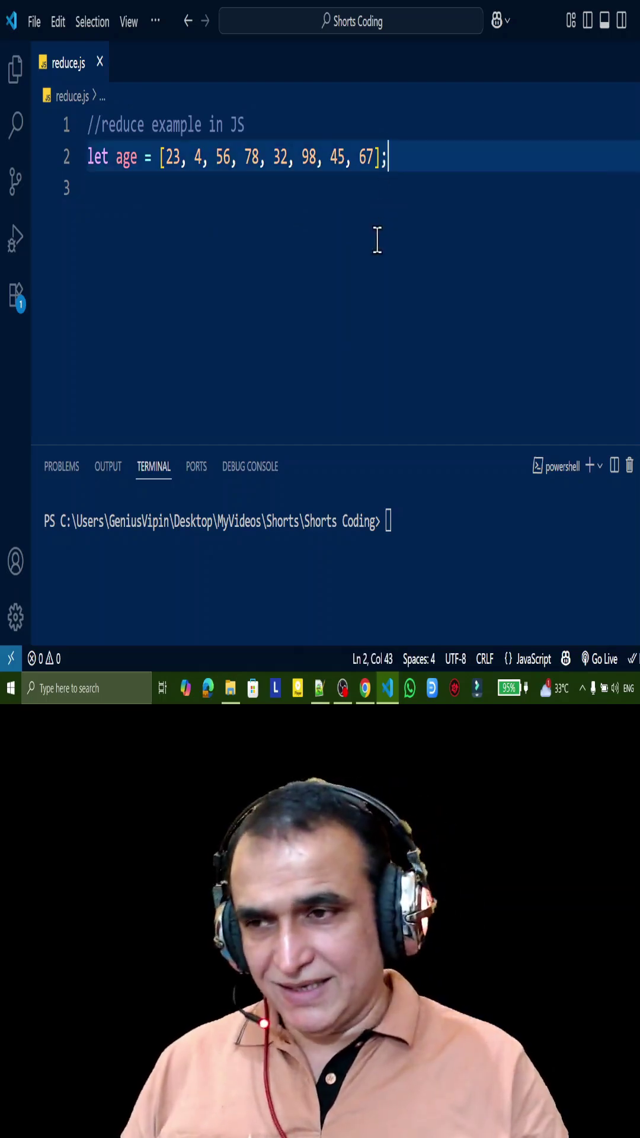
pyautogui.press('Return')
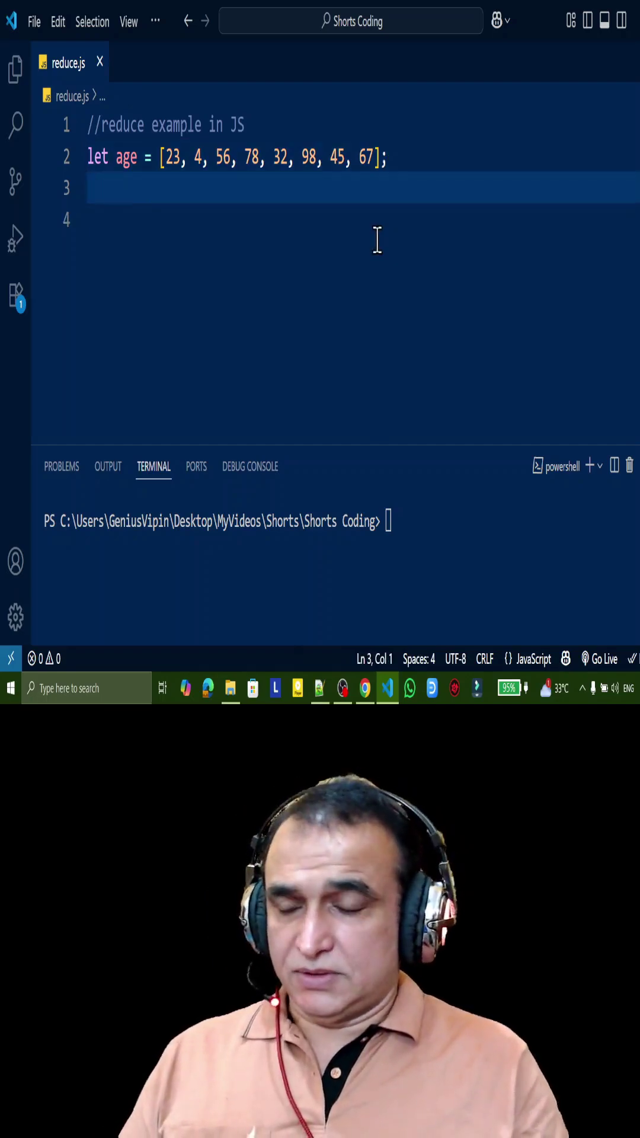
pyautogui.write('letsumofage')
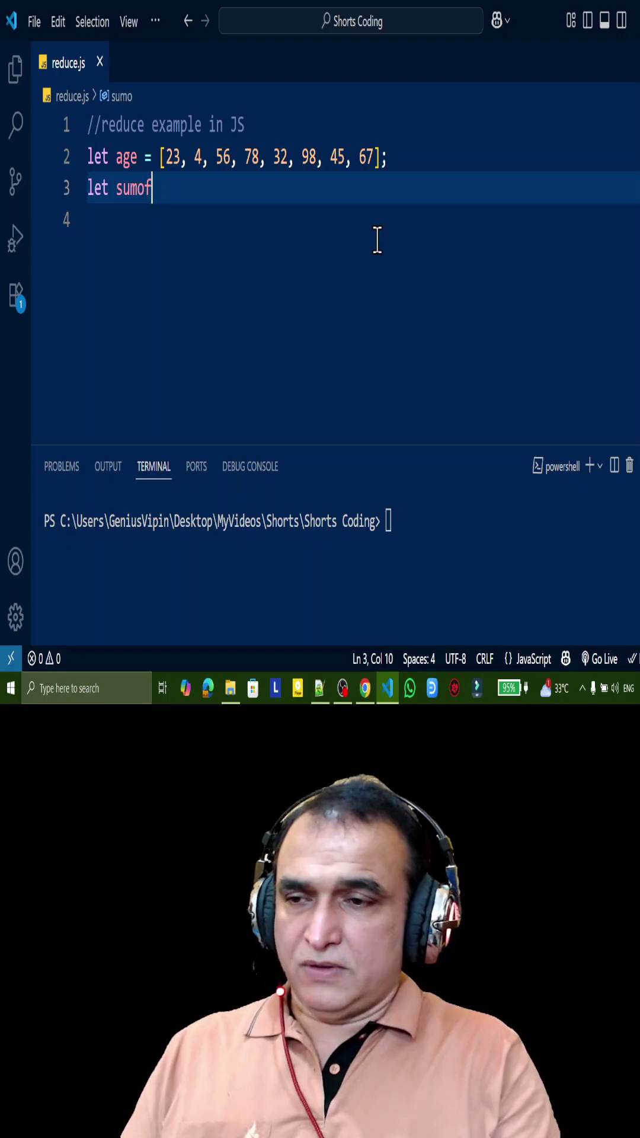
pyautogui.write('=')
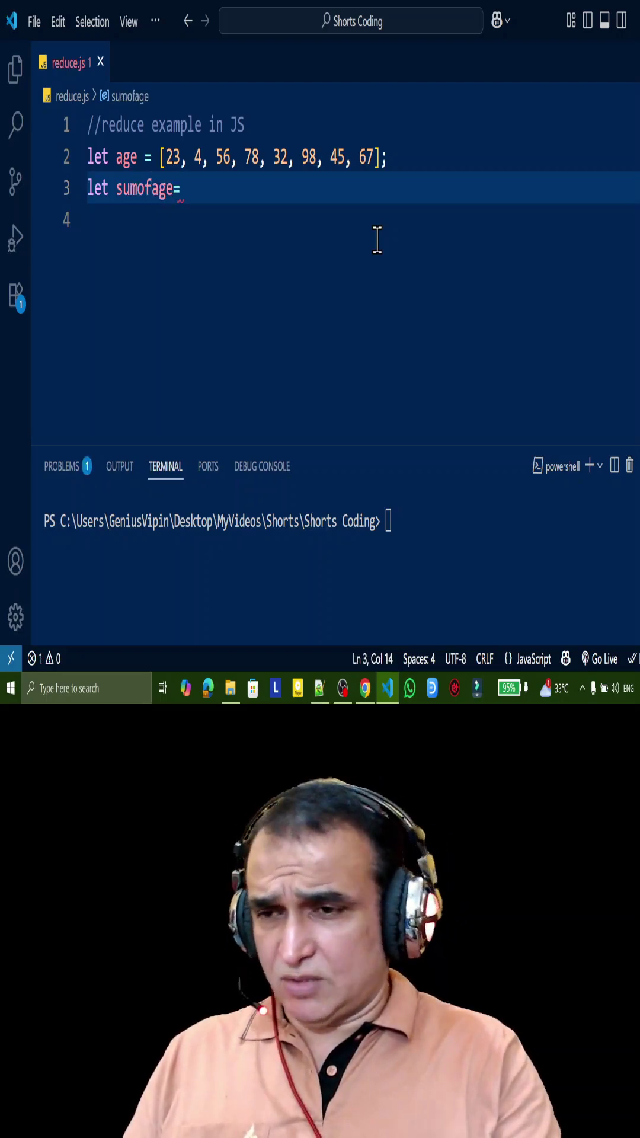
pyautogui.write('age.reduce(')
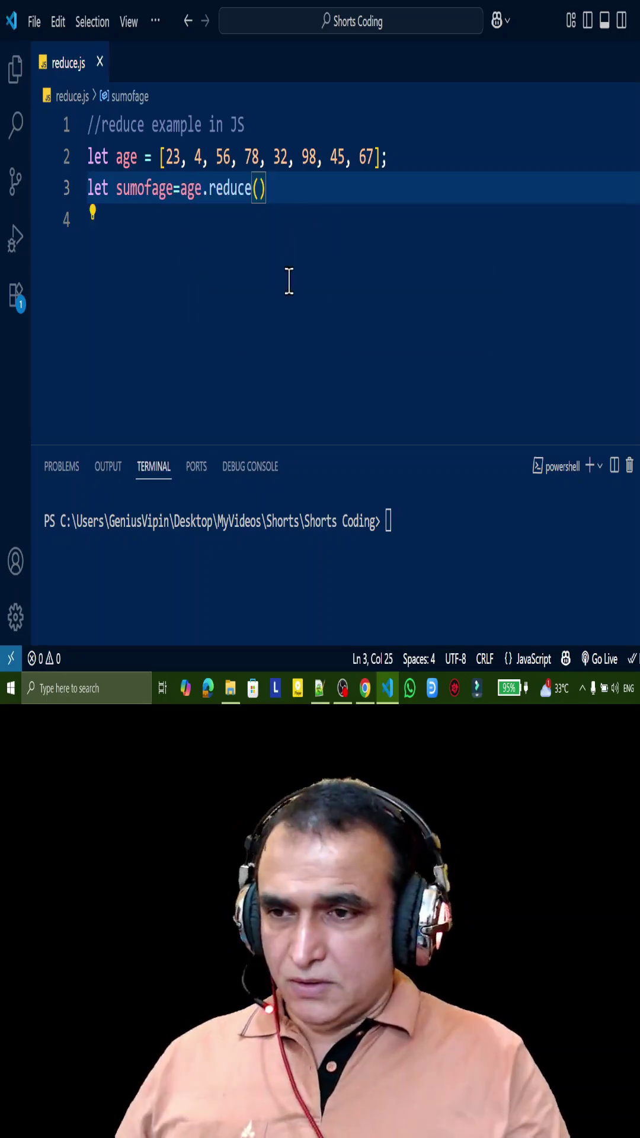
pyautogui.write('()=')
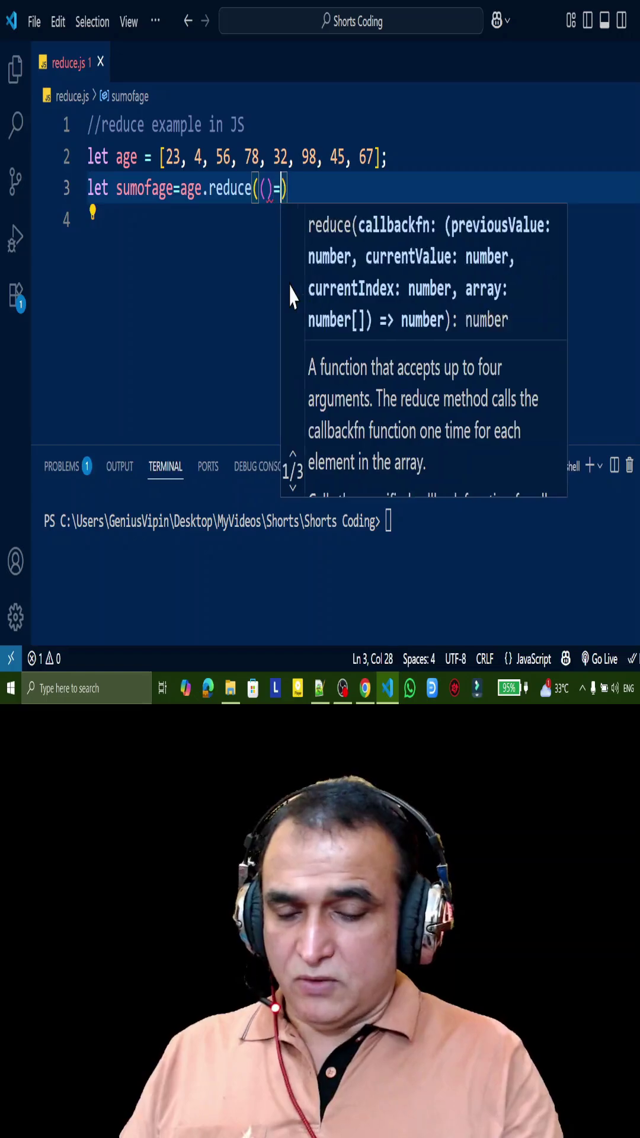
pyautogui.write('>')
pyautogui.click(268, 220)
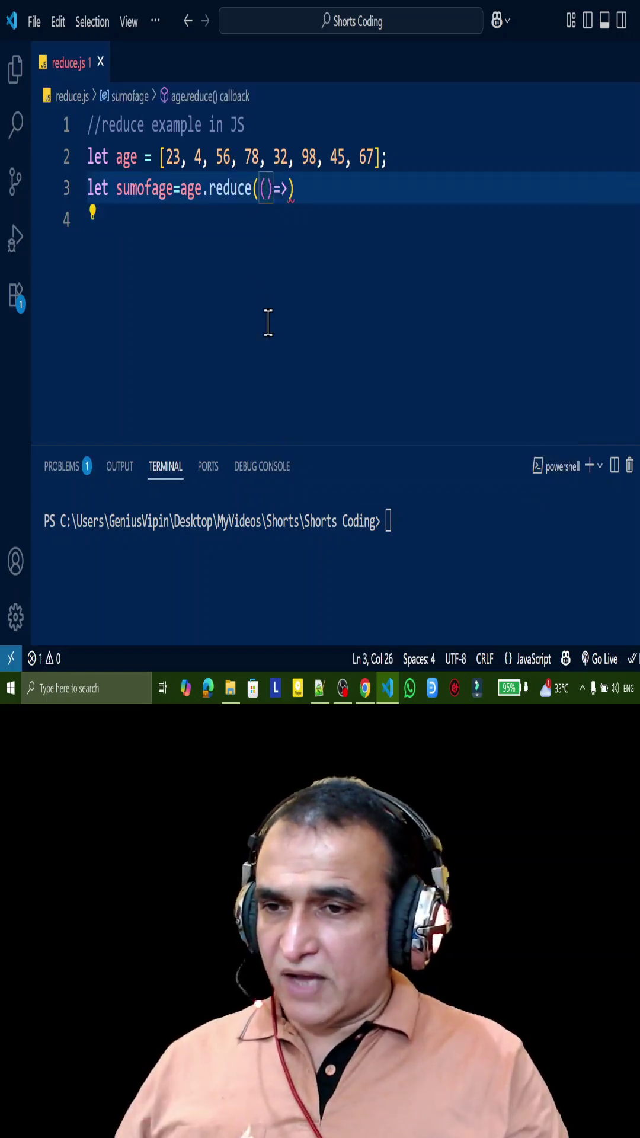
pyautogui.write('a,b')
pyautogui.click(268, 220)
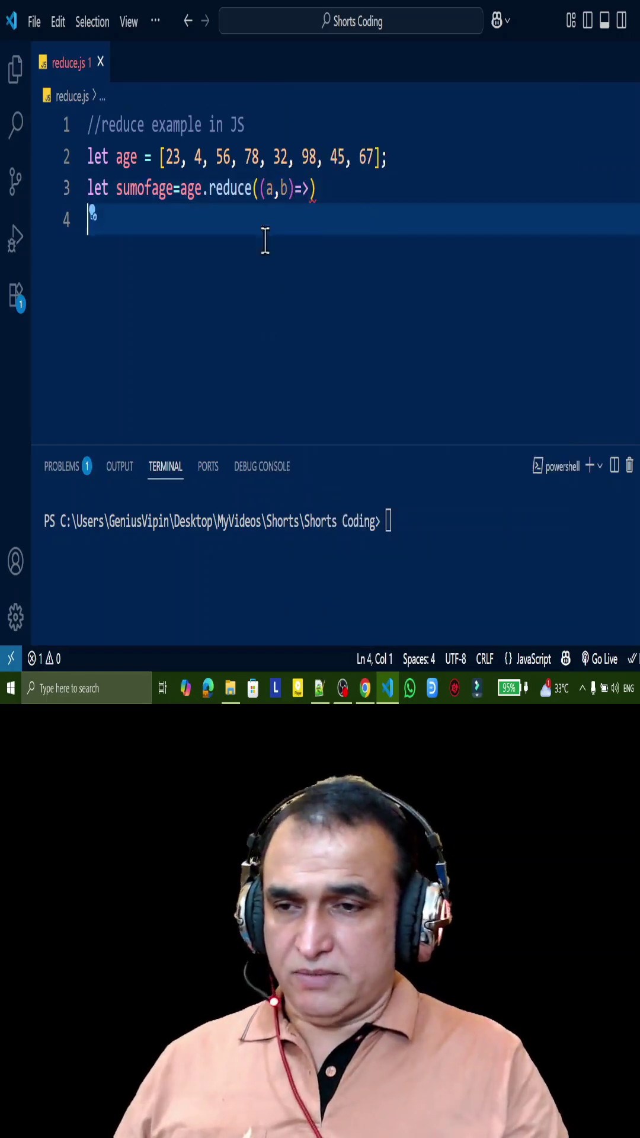
pyautogui.moveTo(267, 189); pyautogui.dragTo(283, 189)
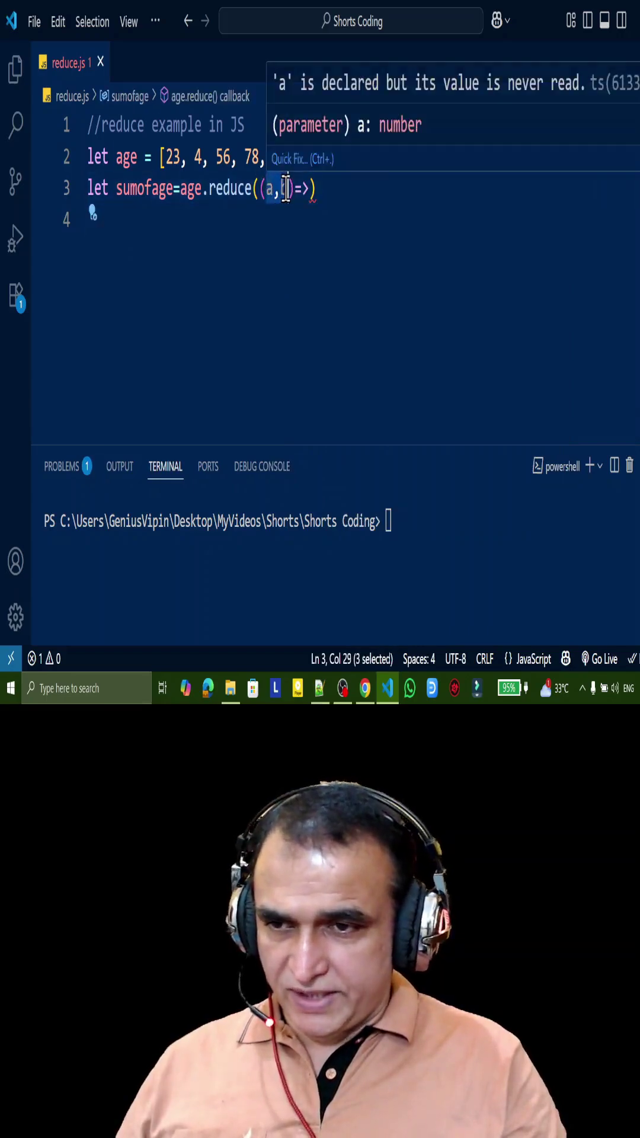
pyautogui.click(273, 189)
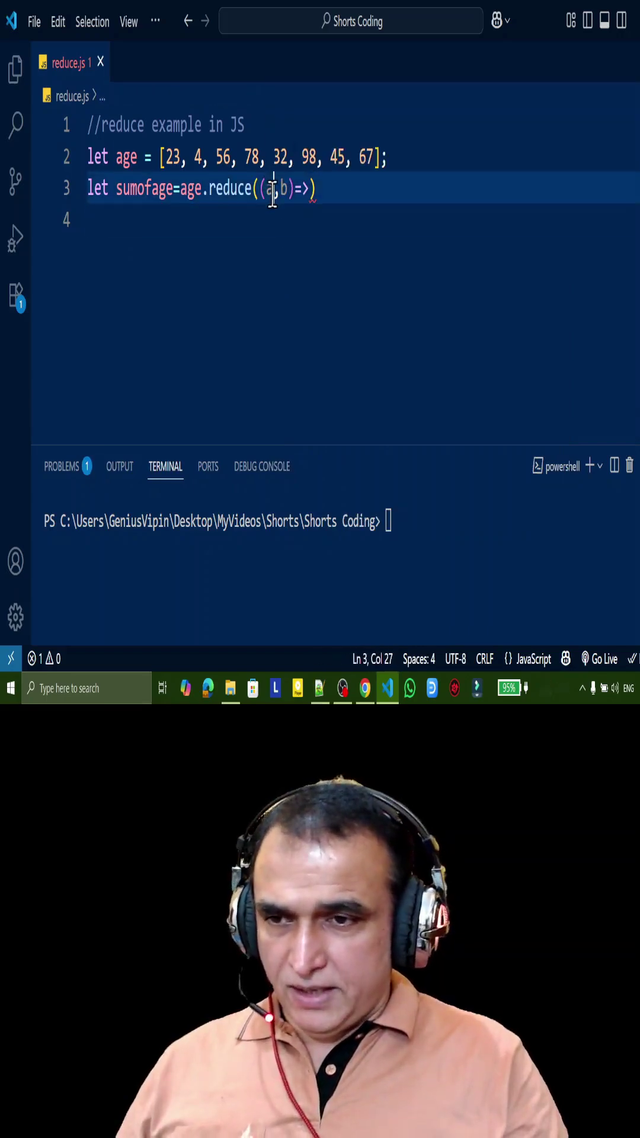
# Step: Add ,0 after the arrow in the reduce call as its starting value
pyautogui.click(218, 283)
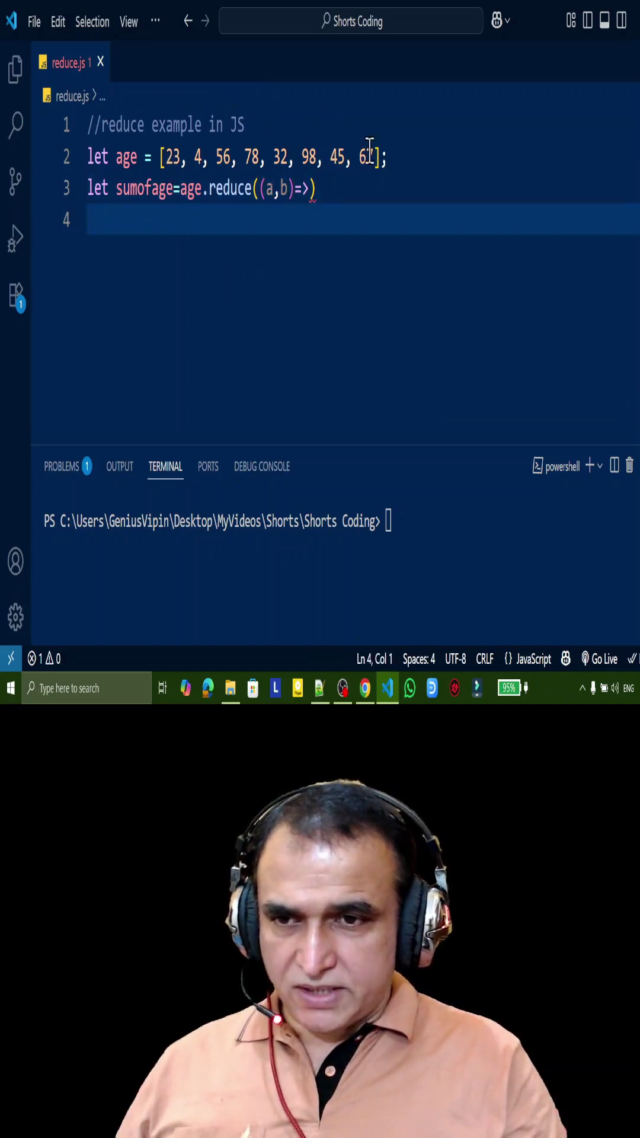
pyautogui.click(307, 188)
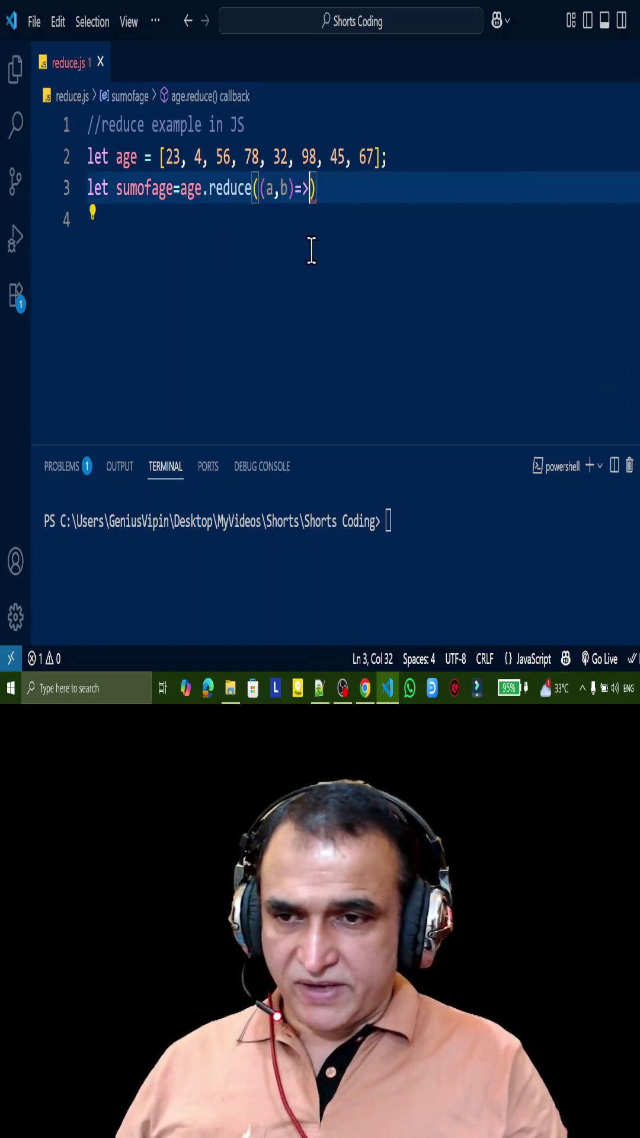
pyautogui.write(',0')
pyautogui.click(312, 221)
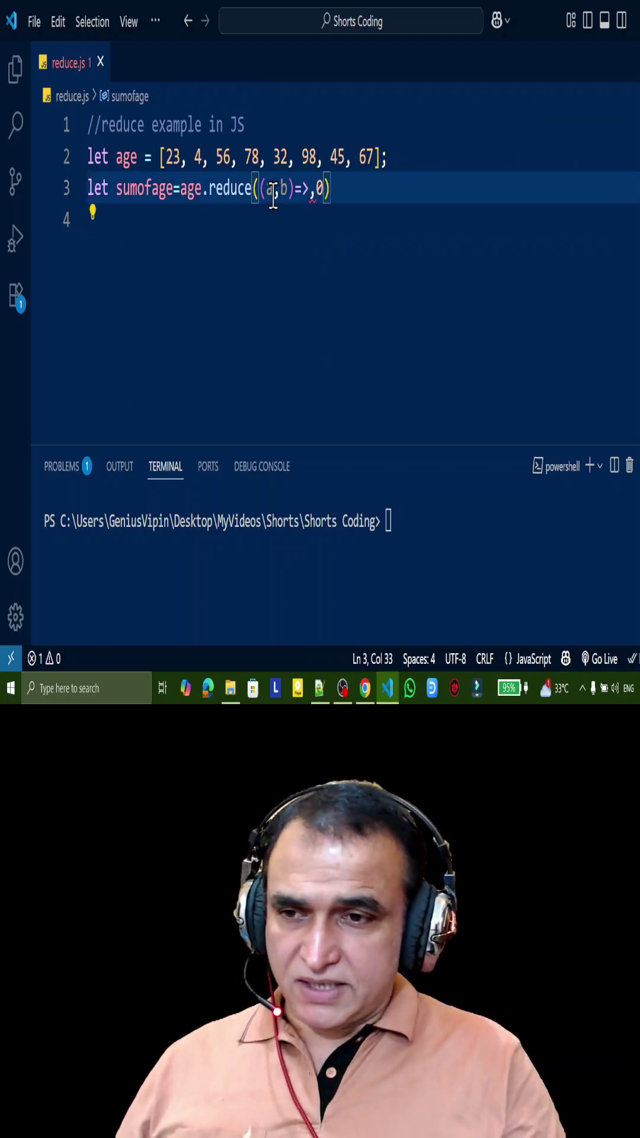
pyautogui.doubleClick(269, 189)
pyautogui.click(323, 189)
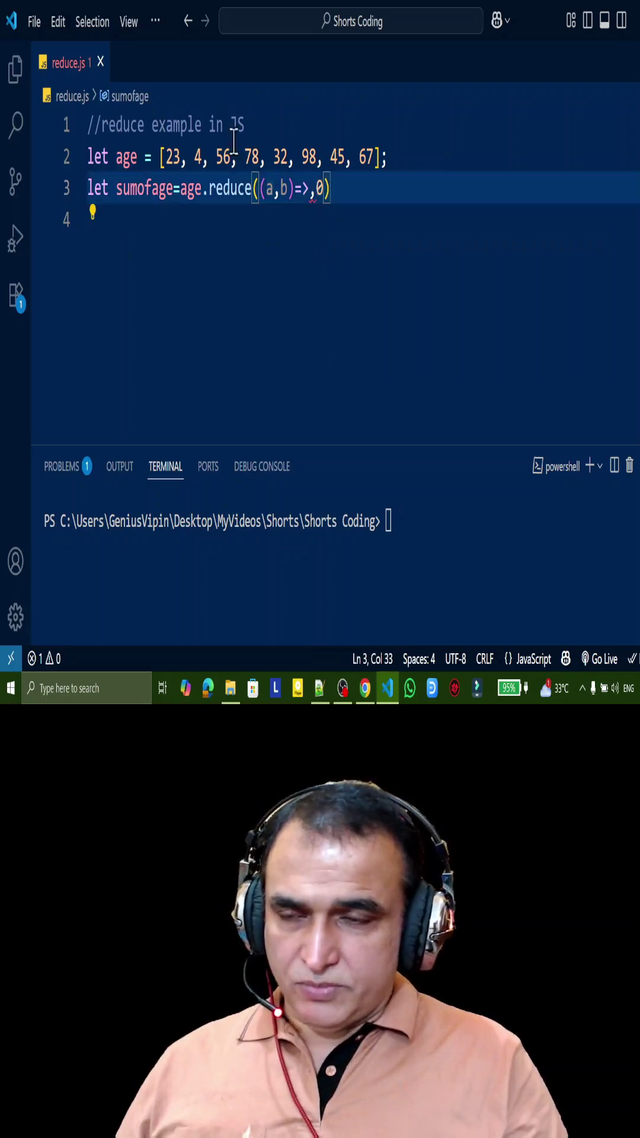
# Step: Point out the age values, the first value 23 and parameters a and b
pyautogui.moveTo(167, 156); pyautogui.dragTo(374, 156)
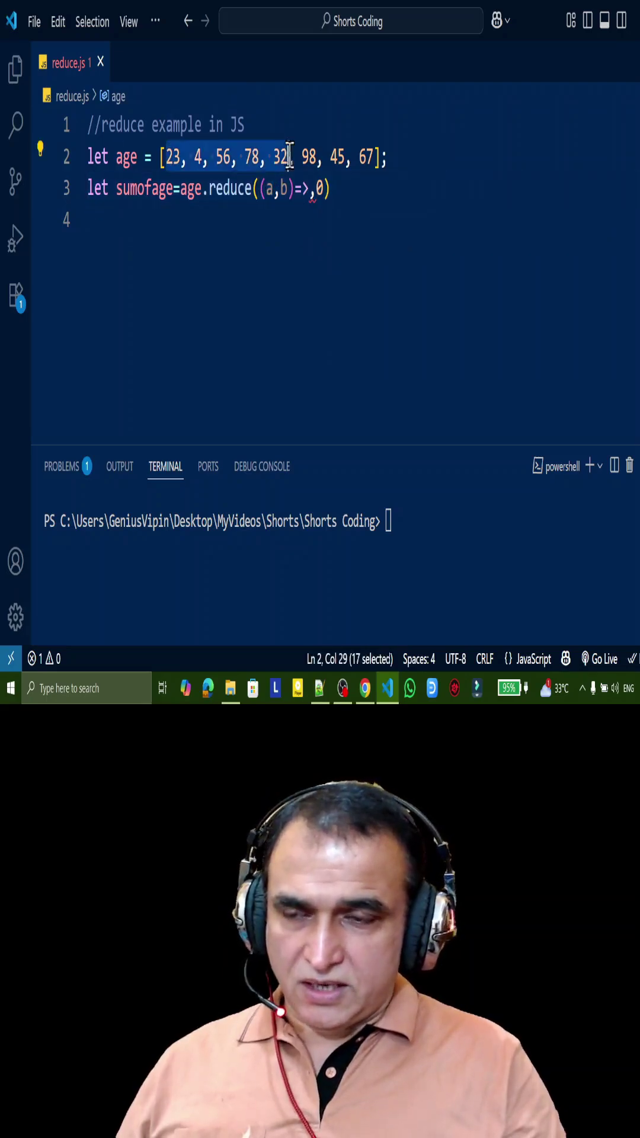
pyautogui.click(290, 232)
pyautogui.click(288, 188)
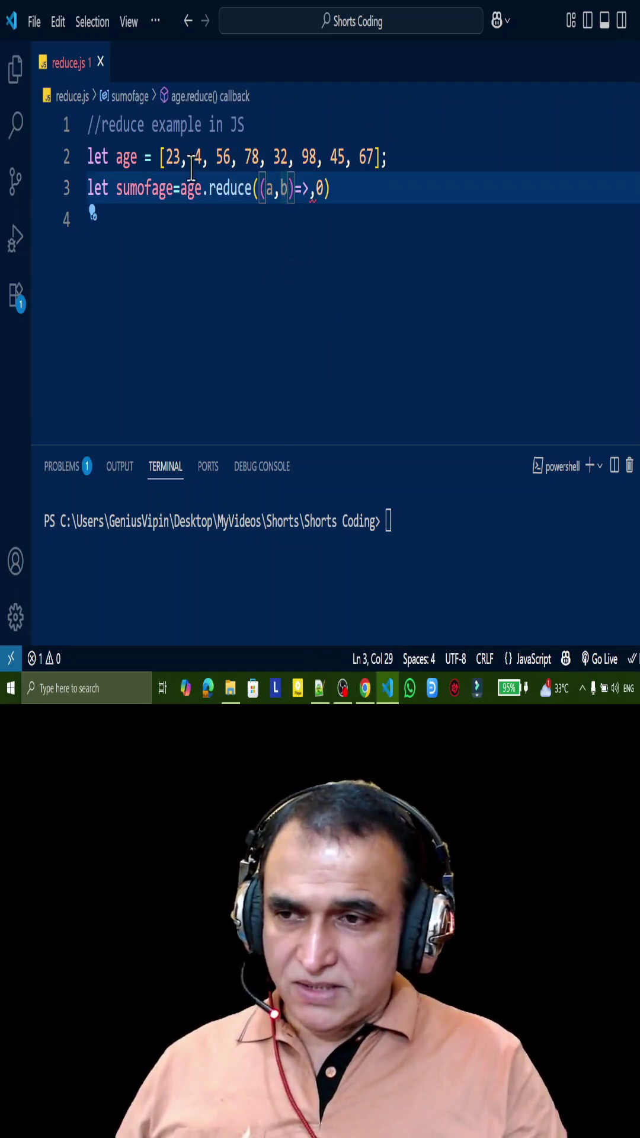
pyautogui.click(178, 156)
pyautogui.doubleClick(173, 157)
pyautogui.click(209, 222)
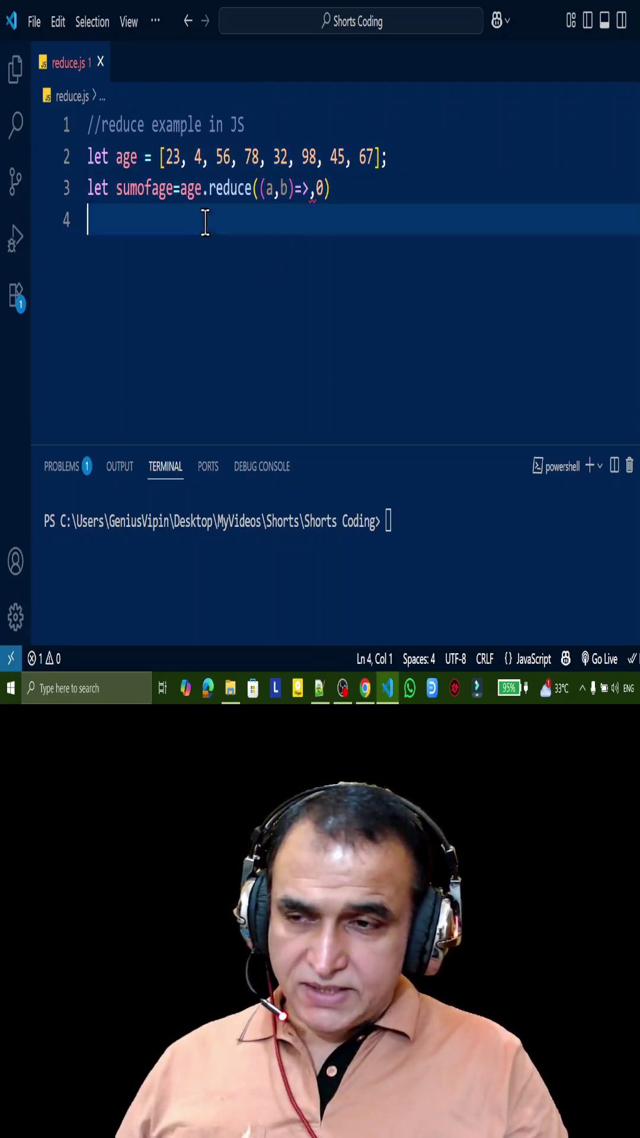
pyautogui.doubleClick(269, 190)
pyautogui.click(288, 188)
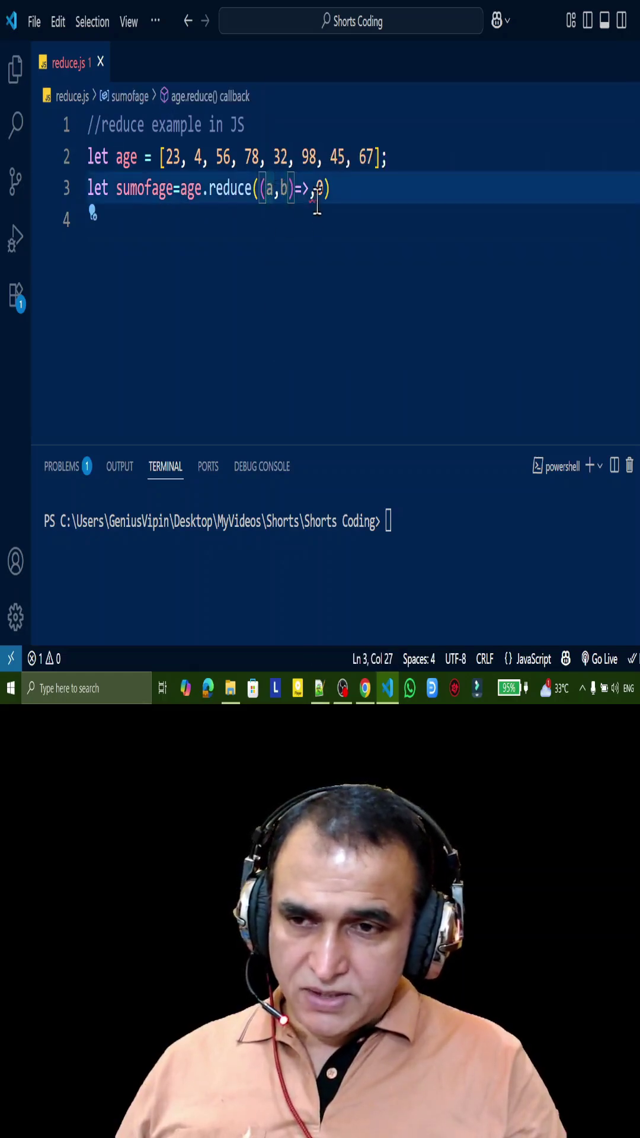
pyautogui.click(313, 189)
pyautogui.write('a=')
pyautogui.press('BackSpace')
pyautogui.write('+b')
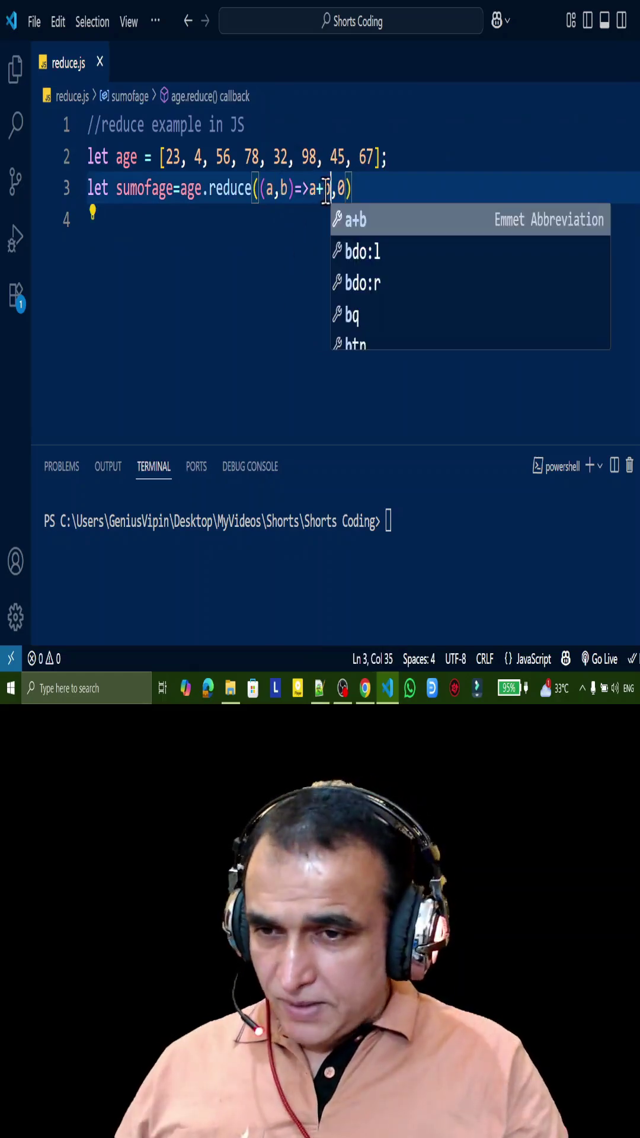
pyautogui.press('Escape')
pyautogui.doubleClick(171, 157)
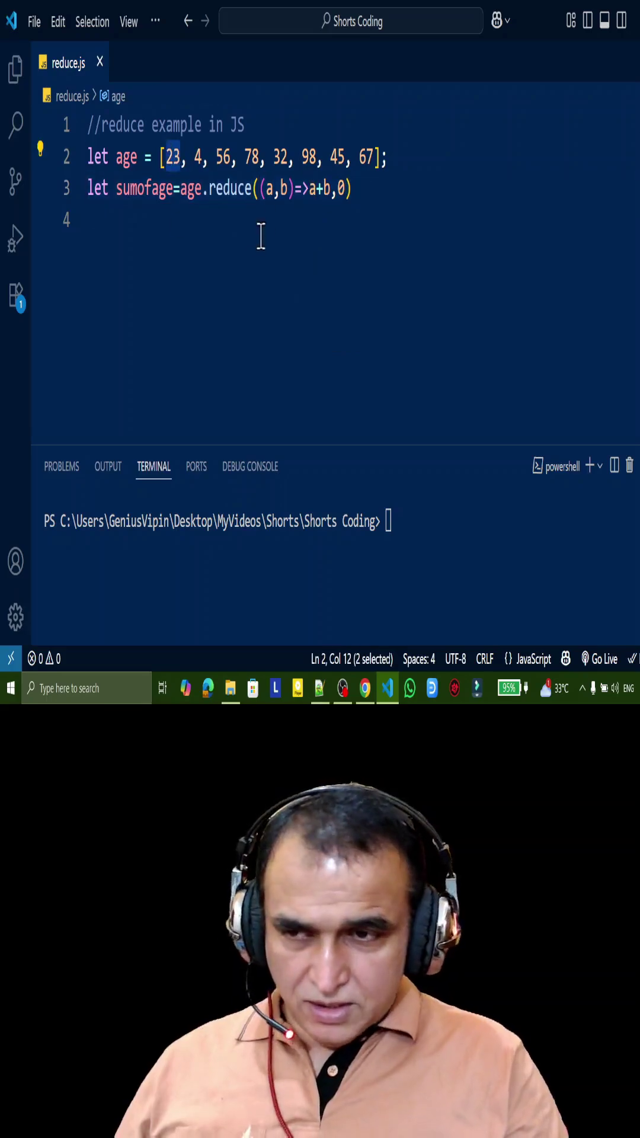
pyautogui.doubleClick(271, 189)
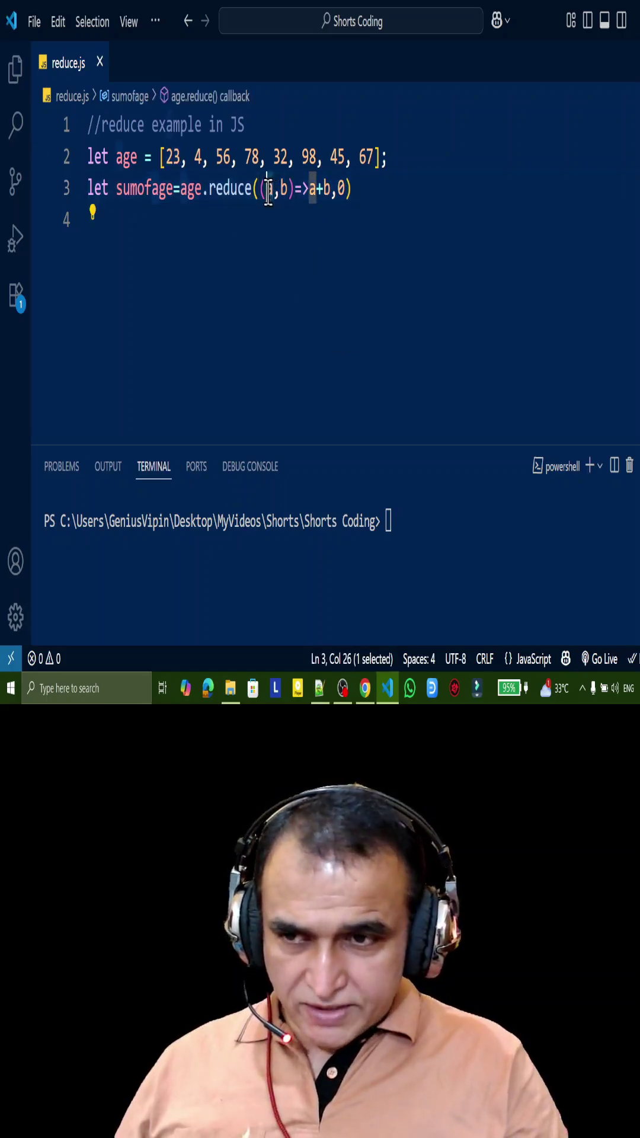
pyautogui.click(201, 157)
pyautogui.click(287, 189)
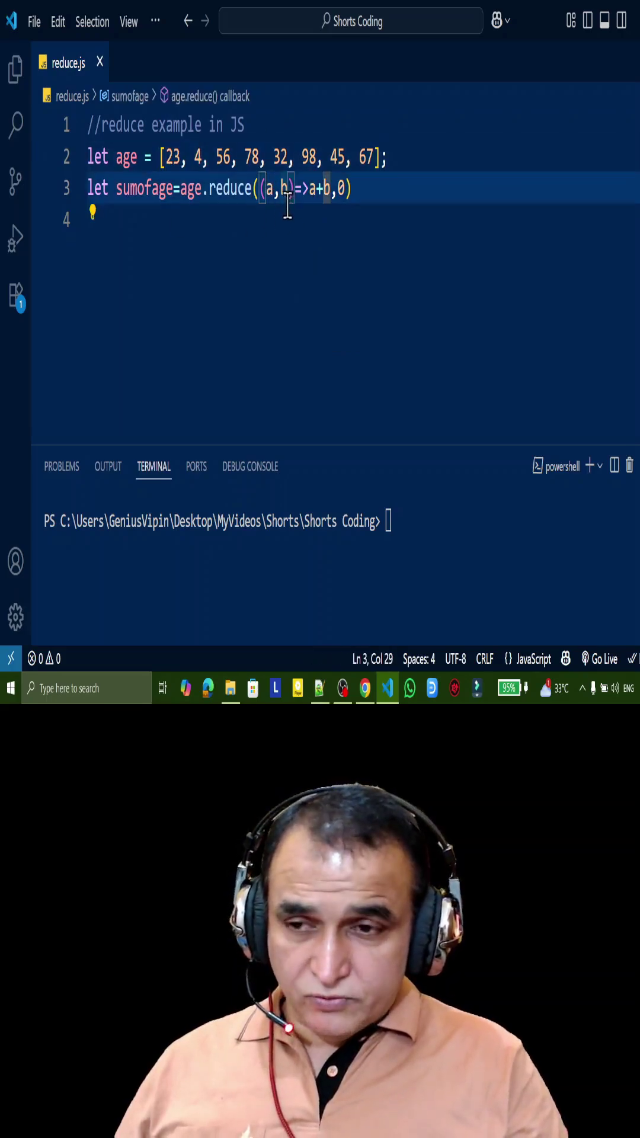
pyautogui.click(182, 157)
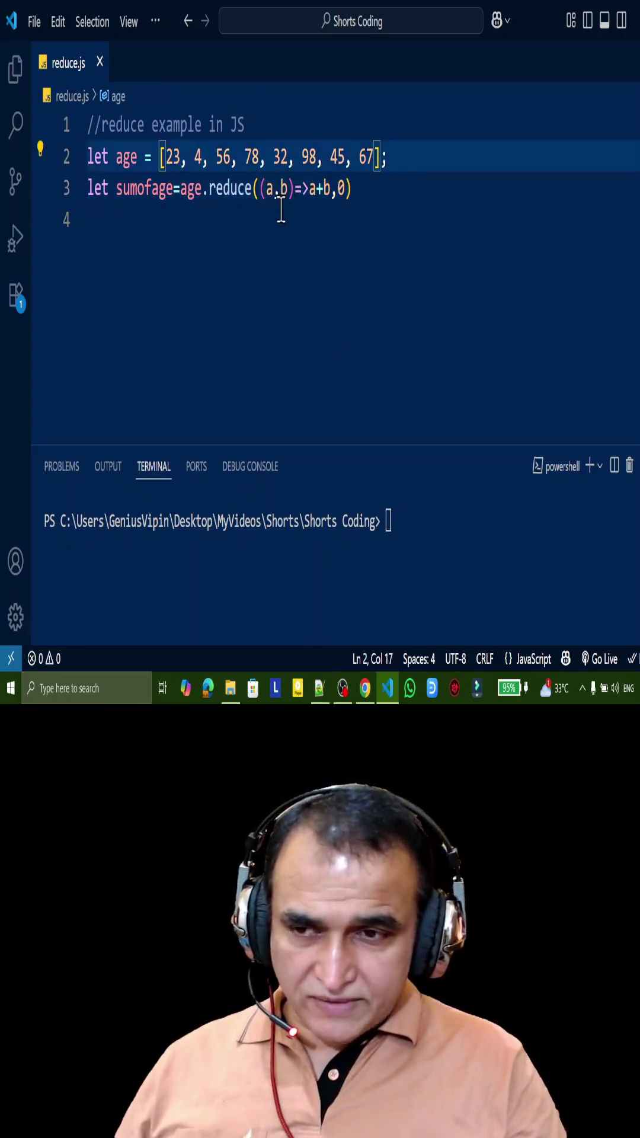
pyautogui.doubleClick(271, 189)
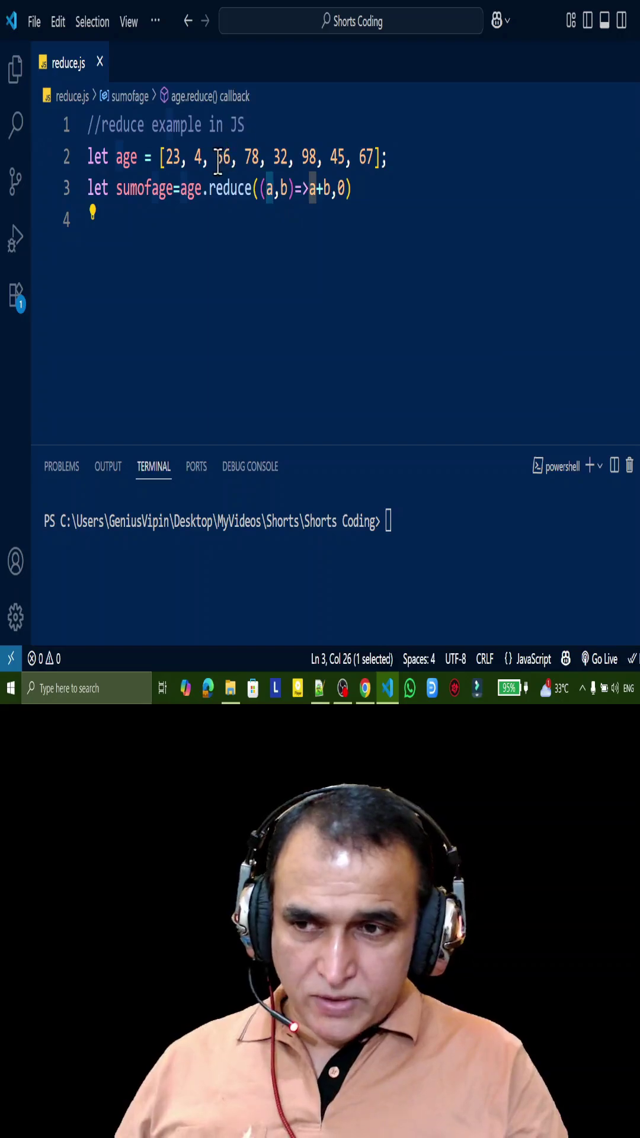
pyautogui.moveTo(216, 157); pyautogui.dragTo(231, 157)
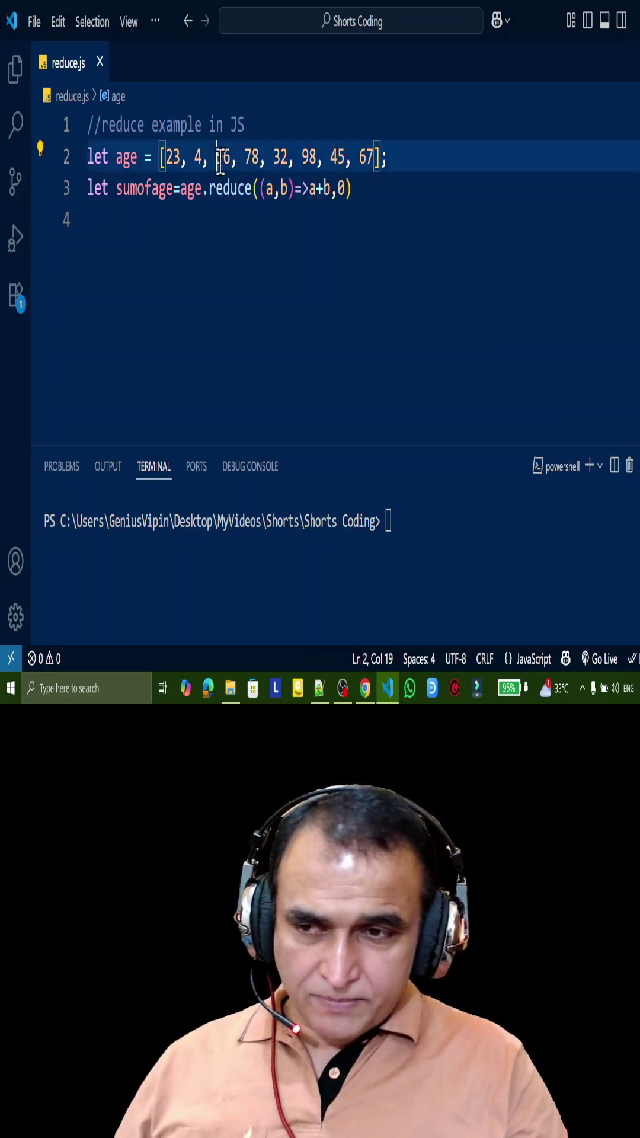
pyautogui.click(274, 219)
pyautogui.doubleClick(270, 188)
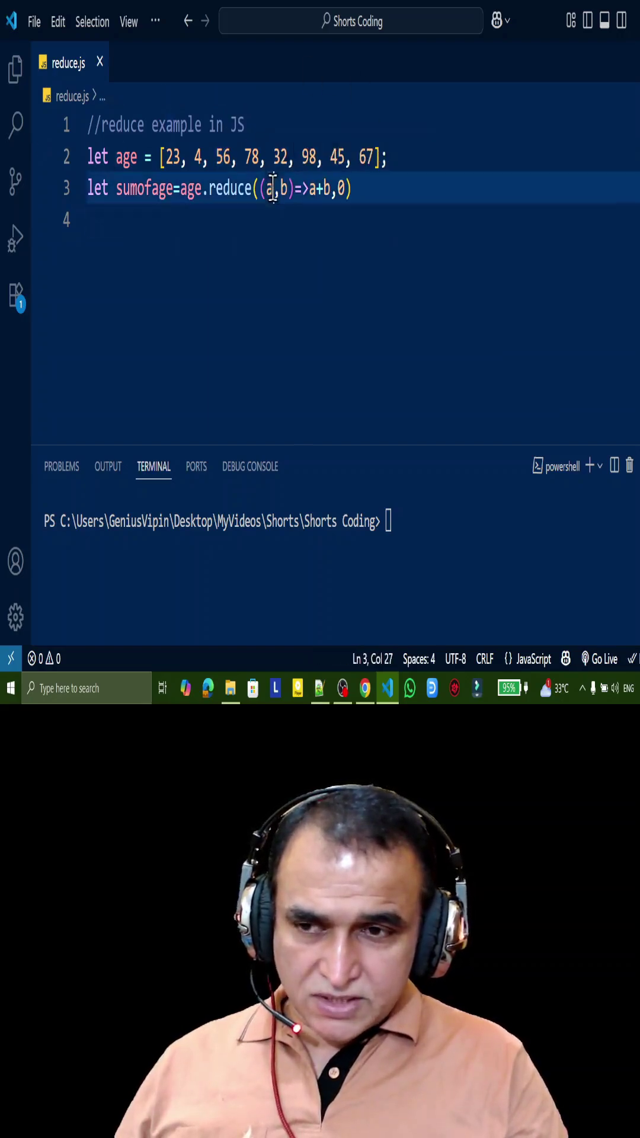
# Step: Log sumofage on line 4 and run node .\reduce.js, printing 403
pyautogui.click(322, 188)
pyautogui.write(';')
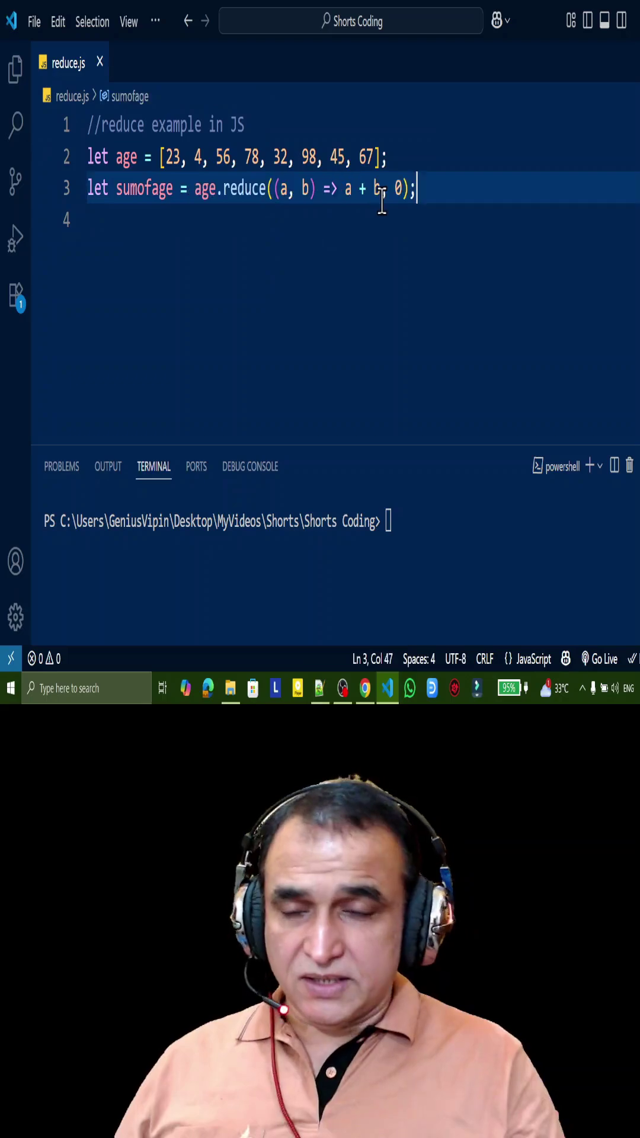
pyautogui.press('Return')
pyautogui.write('c')
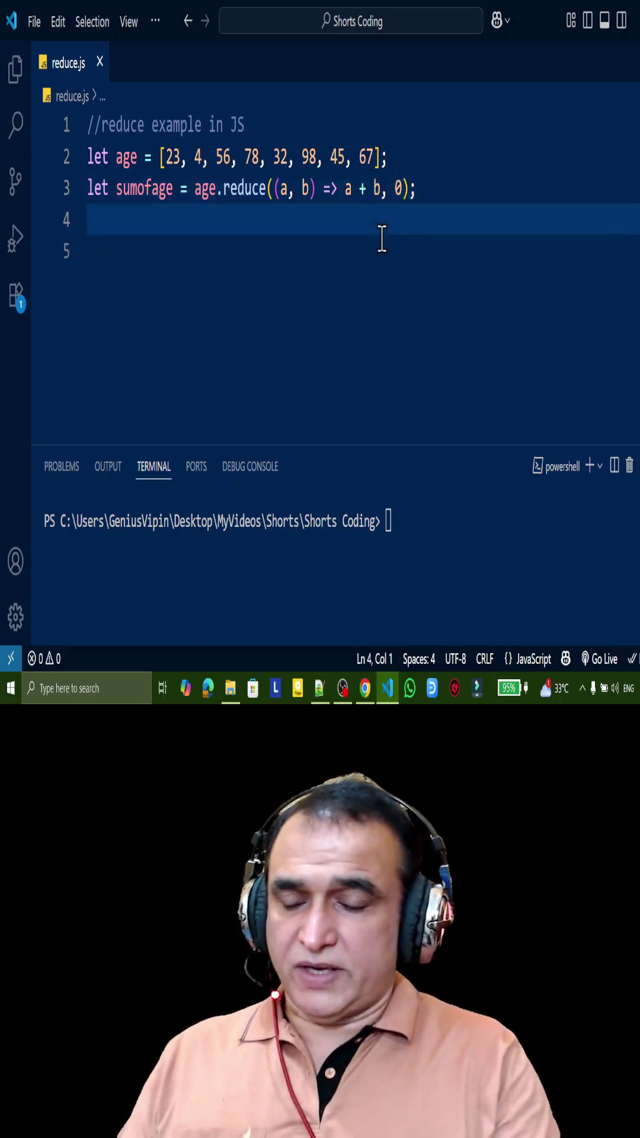
pyautogui.write('onsole.log(sumofage')
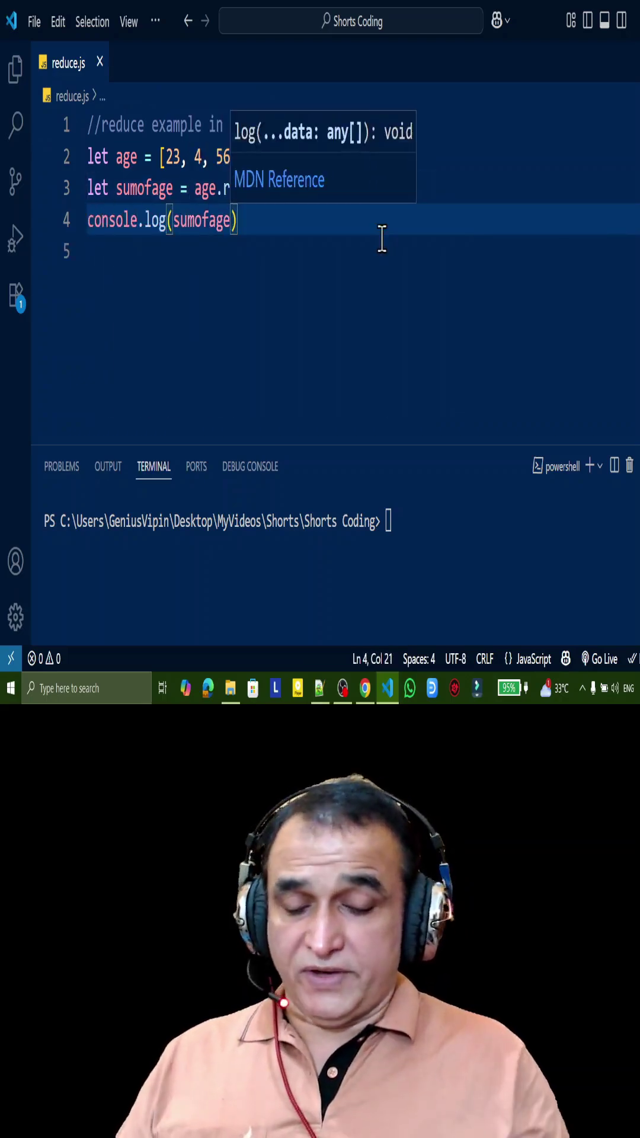
pyautogui.write(');')
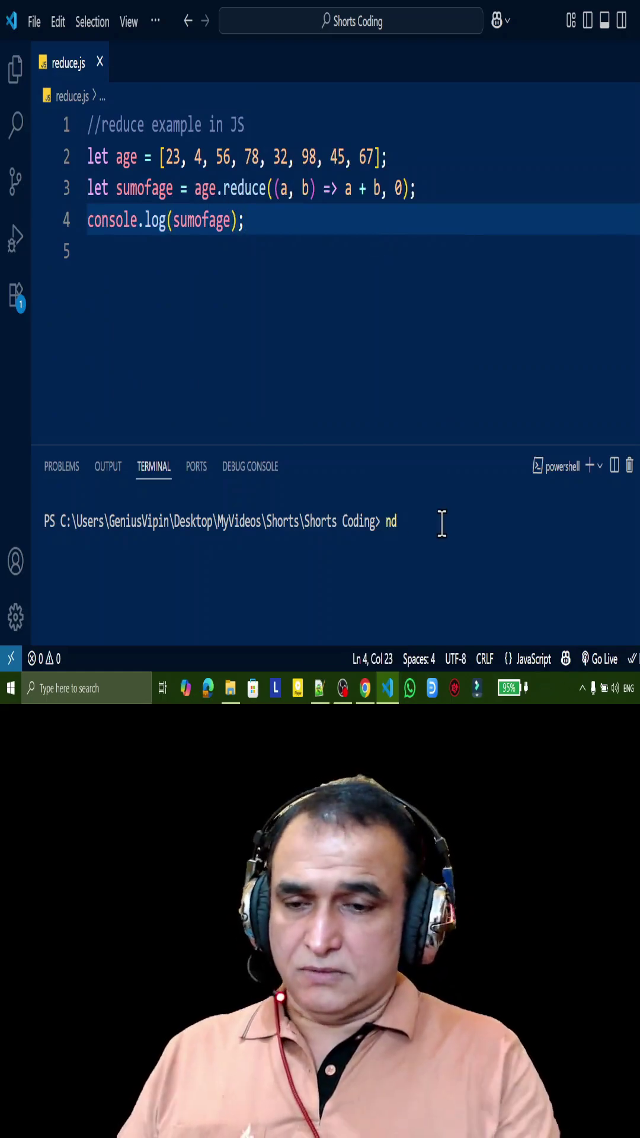
pyautogui.write('ndeode .\reduce.js')
pyautogui.press('Return')
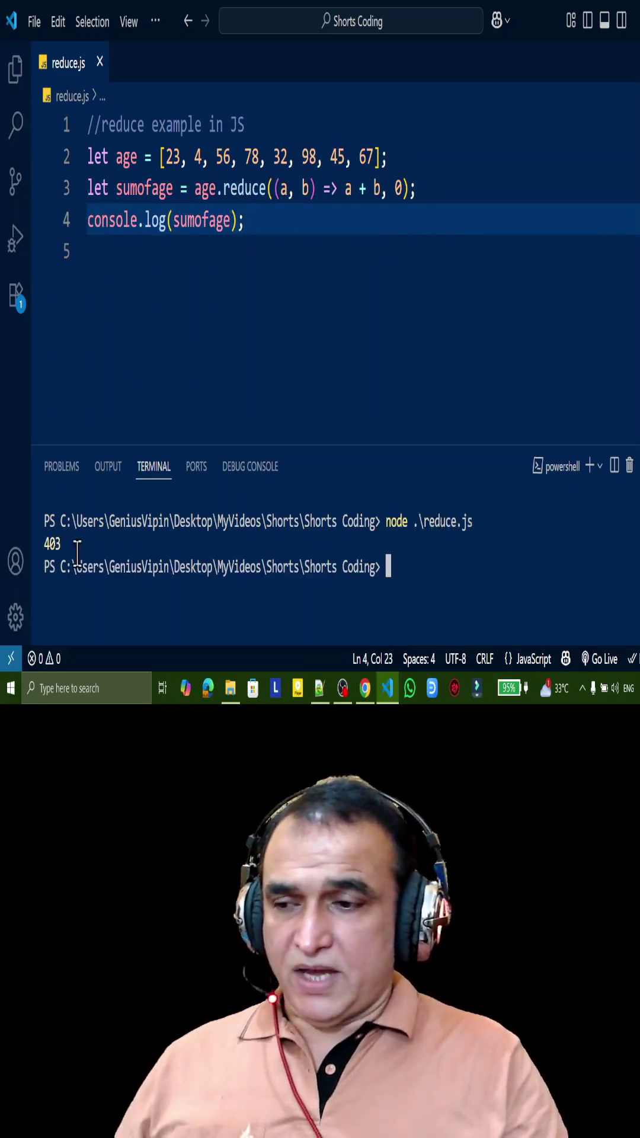
# Step: Log sumofage/age.length and rerun the script, printing the average 50.375
pyautogui.click(229, 220)
pyautogui.write('/')
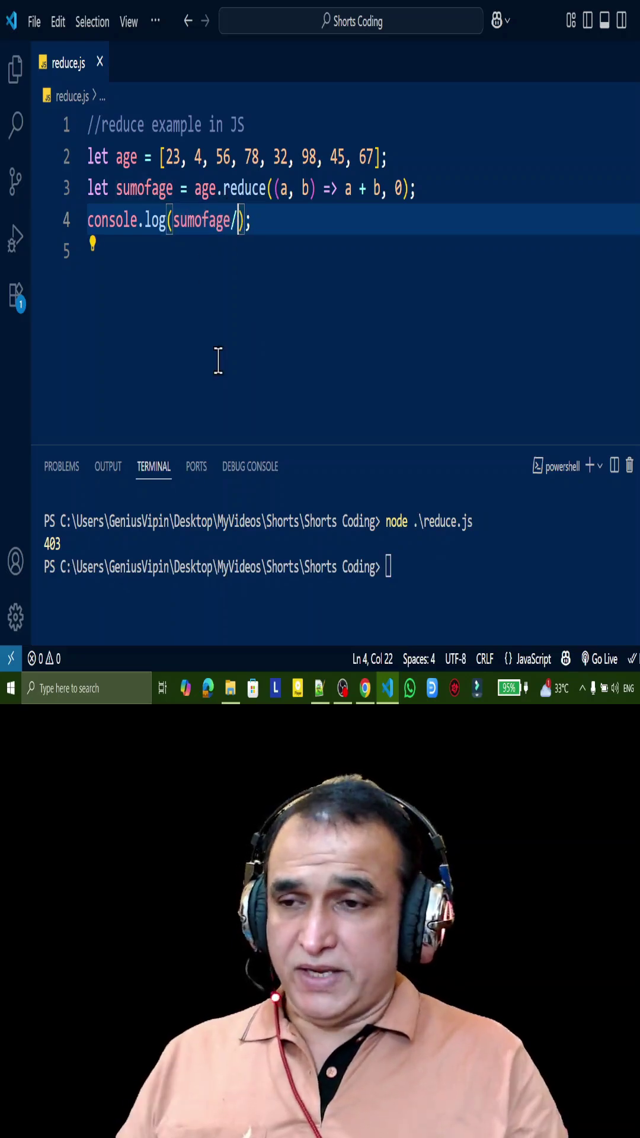
pyautogui.write('age.length')
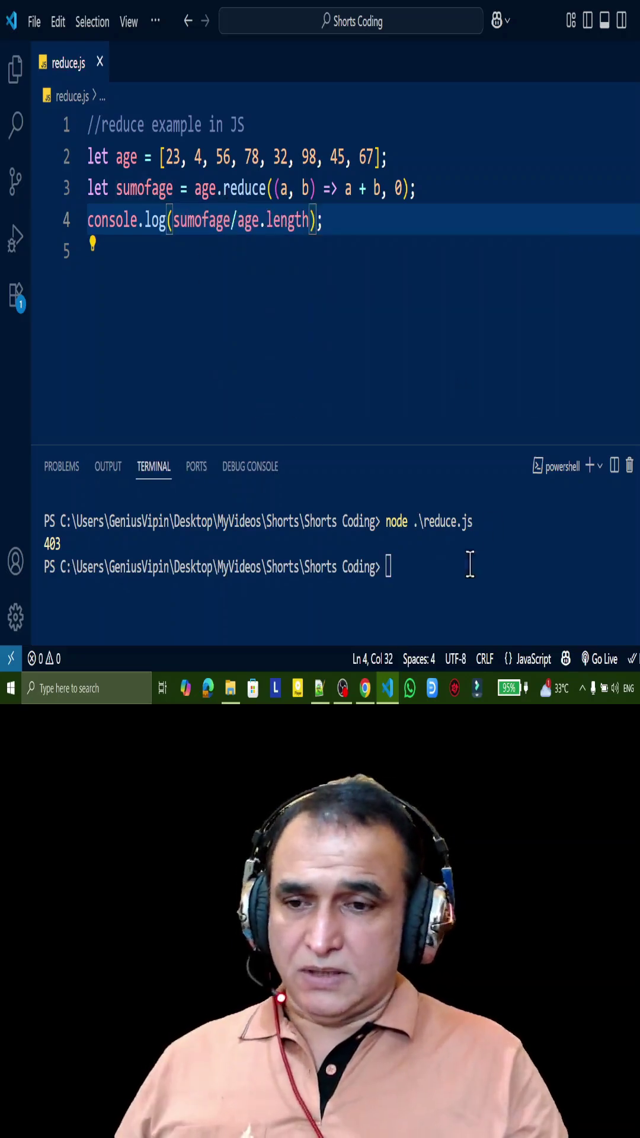
pyautogui.press('Up')
pyautogui.press('Return')
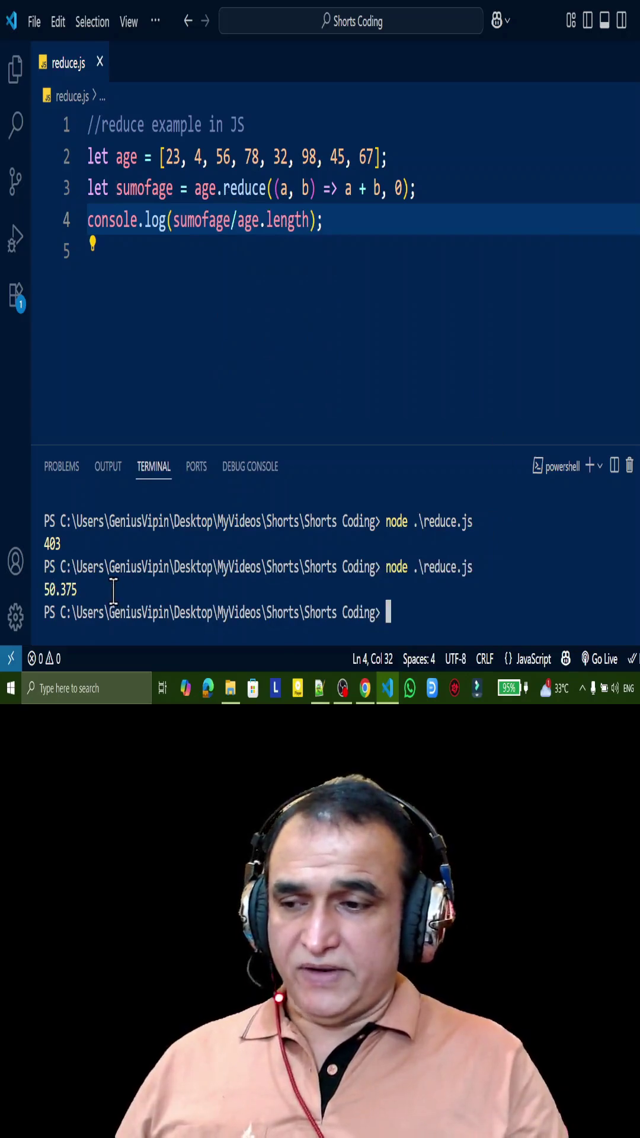
pyautogui.click(238, 374)
pyautogui.click(275, 223)
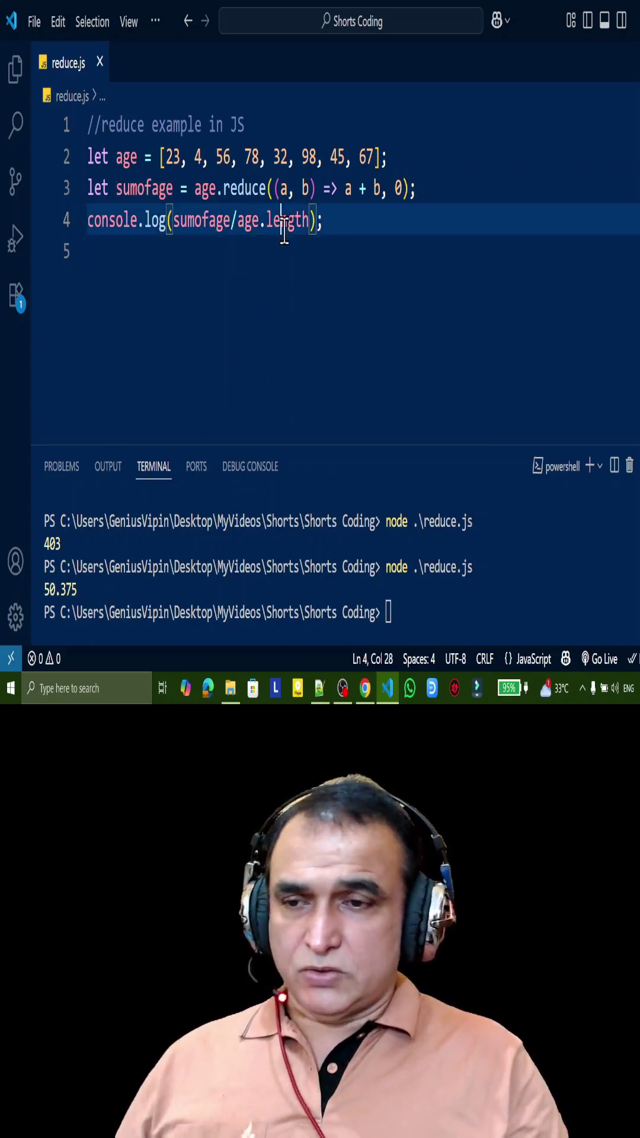
pyautogui.click(348, 219)
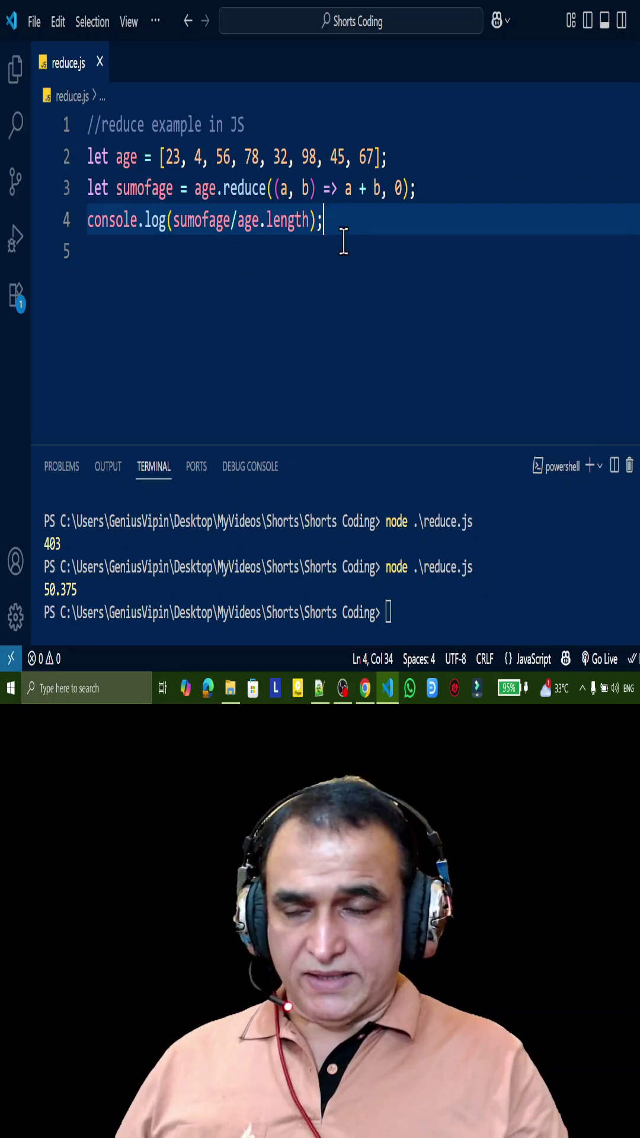
# Step: Change the callback's + to * and remove /age.length from the log
pyautogui.click(364, 189)
pyautogui.press('BackSpace')
pyautogui.write('*')
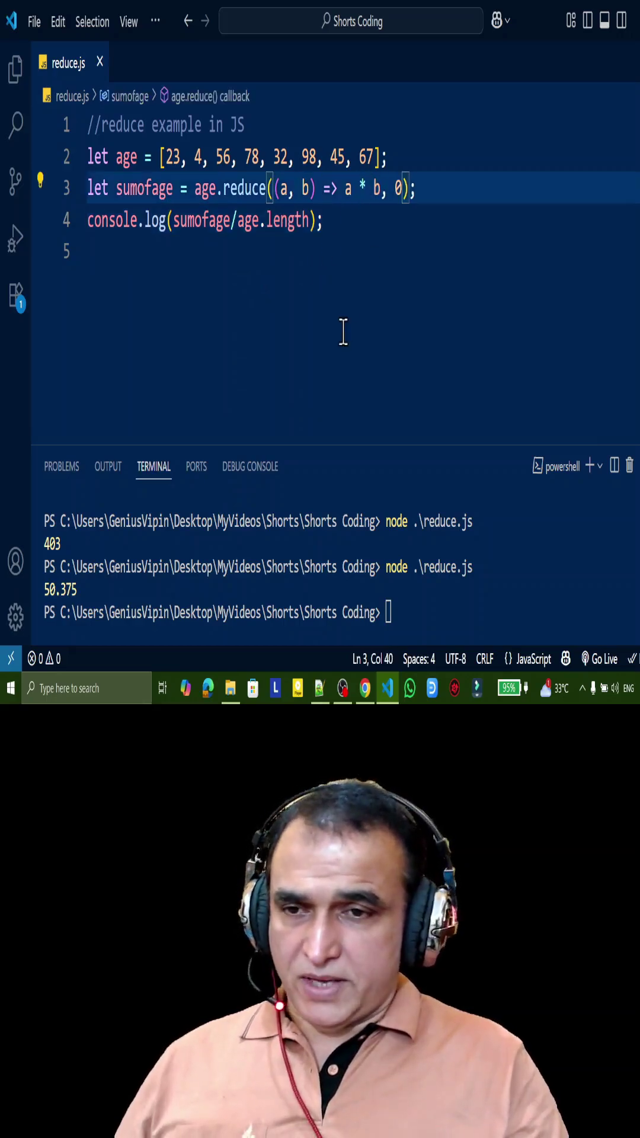
pyautogui.click(307, 220)
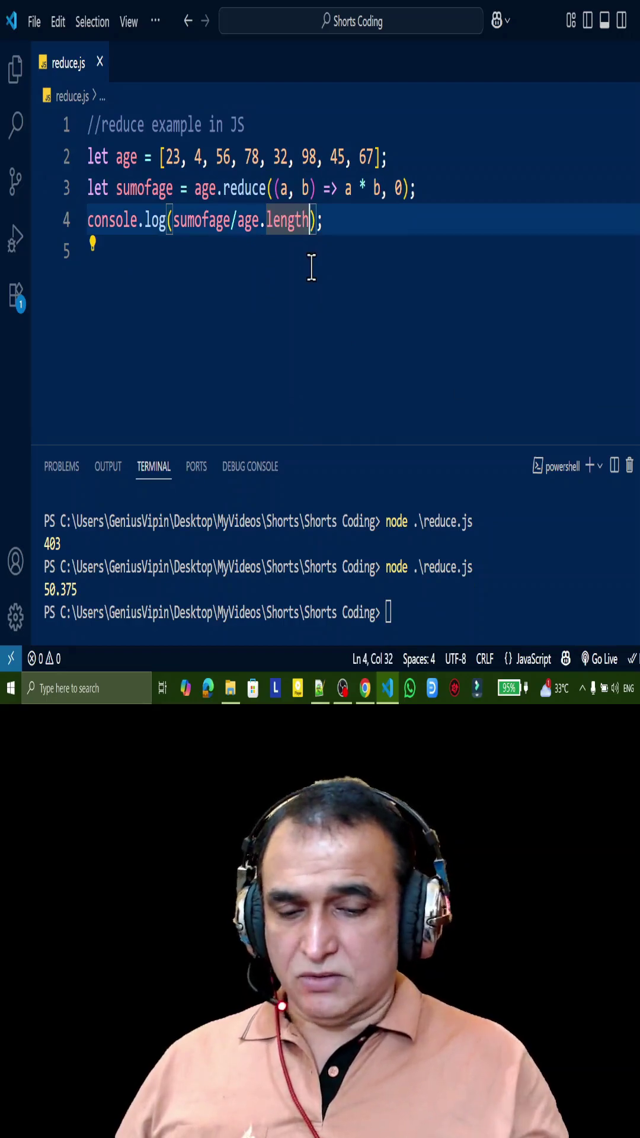
pyautogui.press('BackSpace')
pyautogui.press('BackSpace')
pyautogui.press('BackSpace')
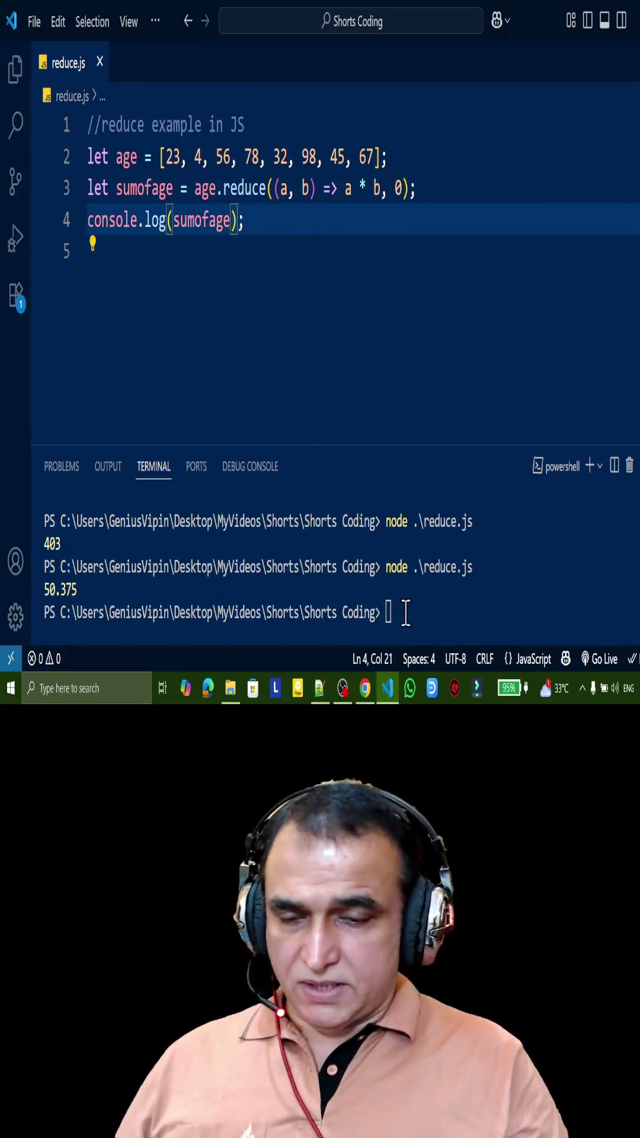
# Step: Rerun node .\reduce.js, which prints 0 for the product
pyautogui.press('Up')
pyautogui.press('Return')
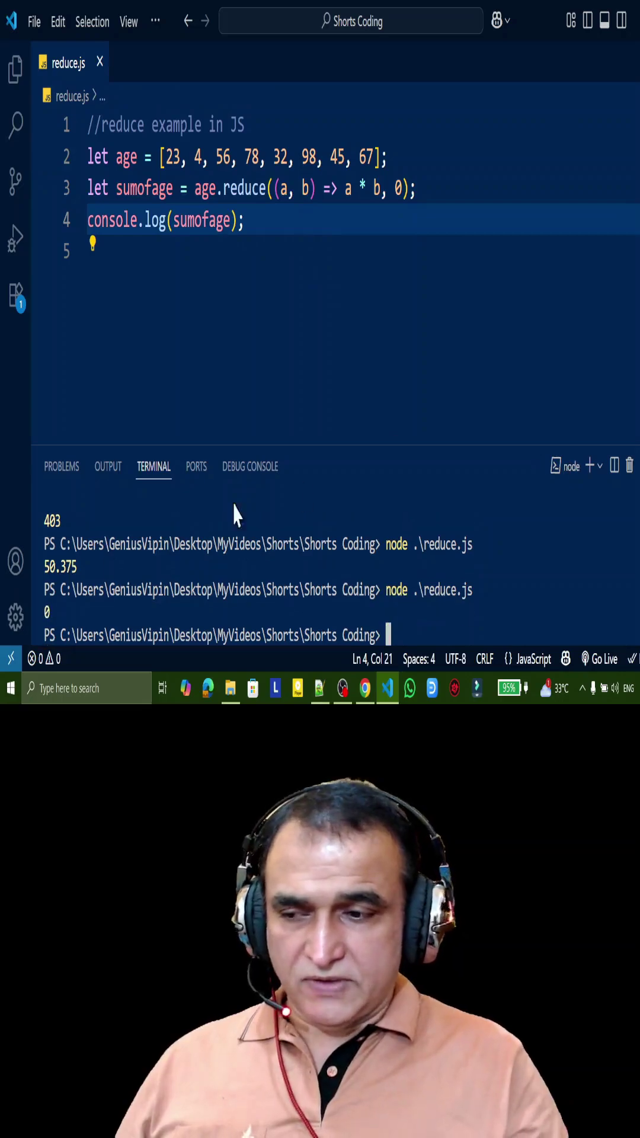
pyautogui.click(401, 189)
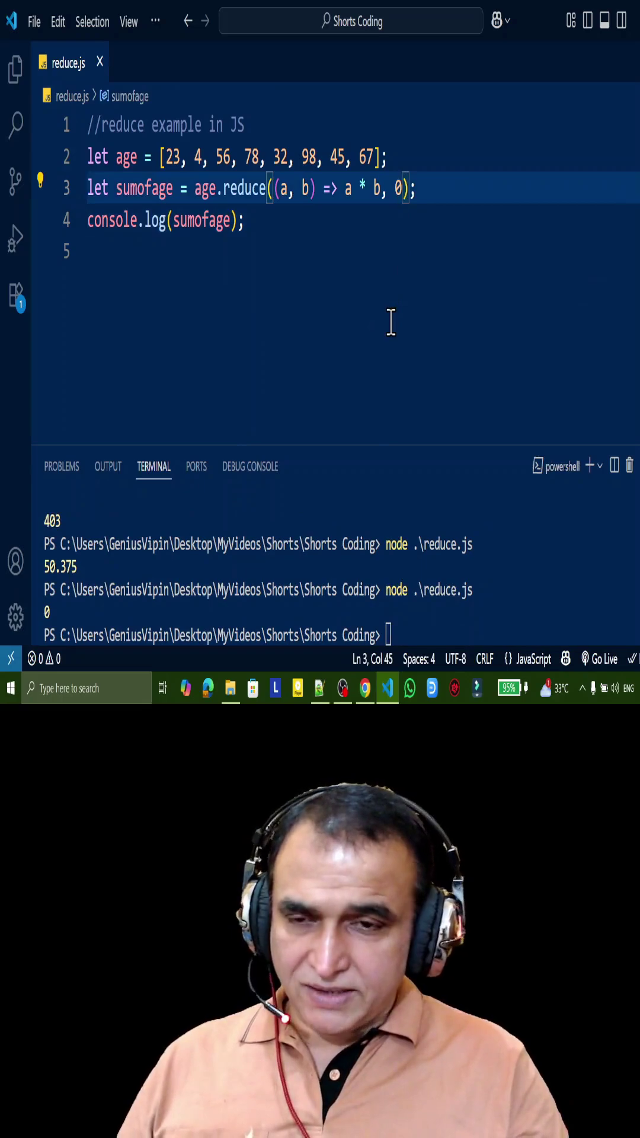
# Step: Change the reduce starting value from 0 to 1
pyautogui.press('BackSpace')
pyautogui.write('1')
pyautogui.click(419, 323)
pyautogui.click(405, 189)
# Step: Point out accumulator a, current value b and the first age 23
pyautogui.doubleClick(285, 189)
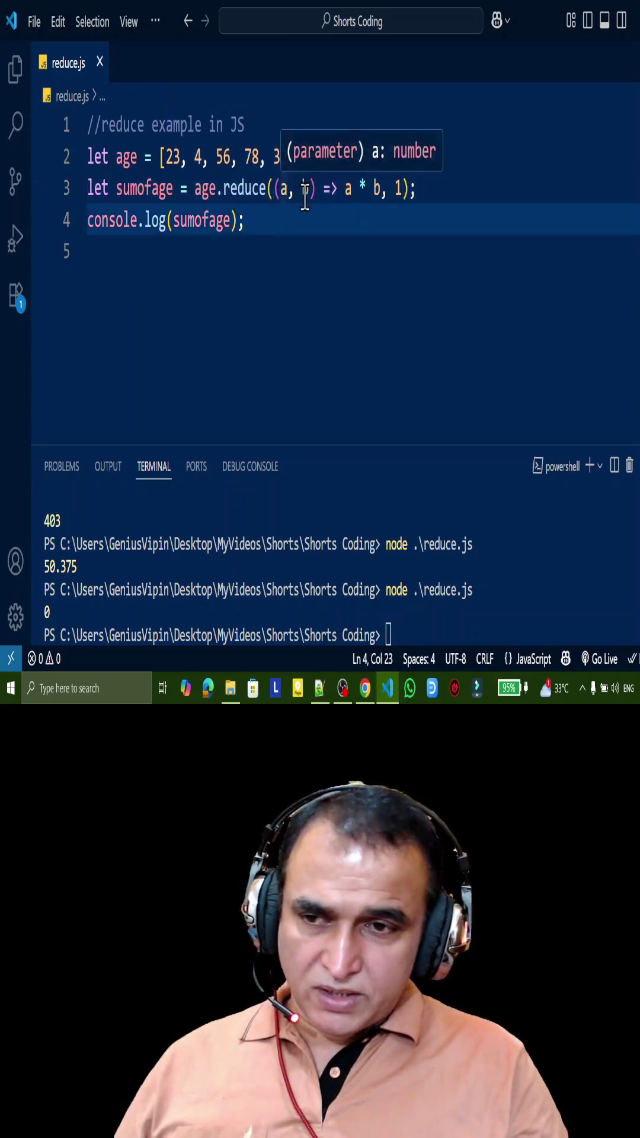
pyautogui.click(309, 189)
pyautogui.moveTo(165, 157); pyautogui.dragTo(172, 158)
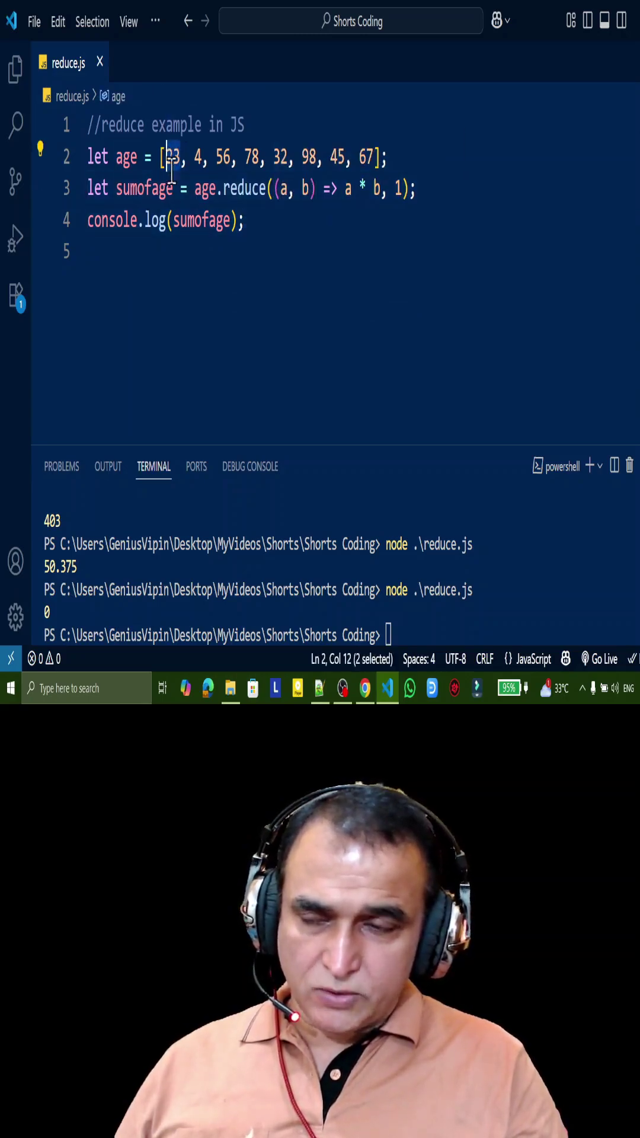
pyautogui.click(254, 252)
pyautogui.click(201, 158)
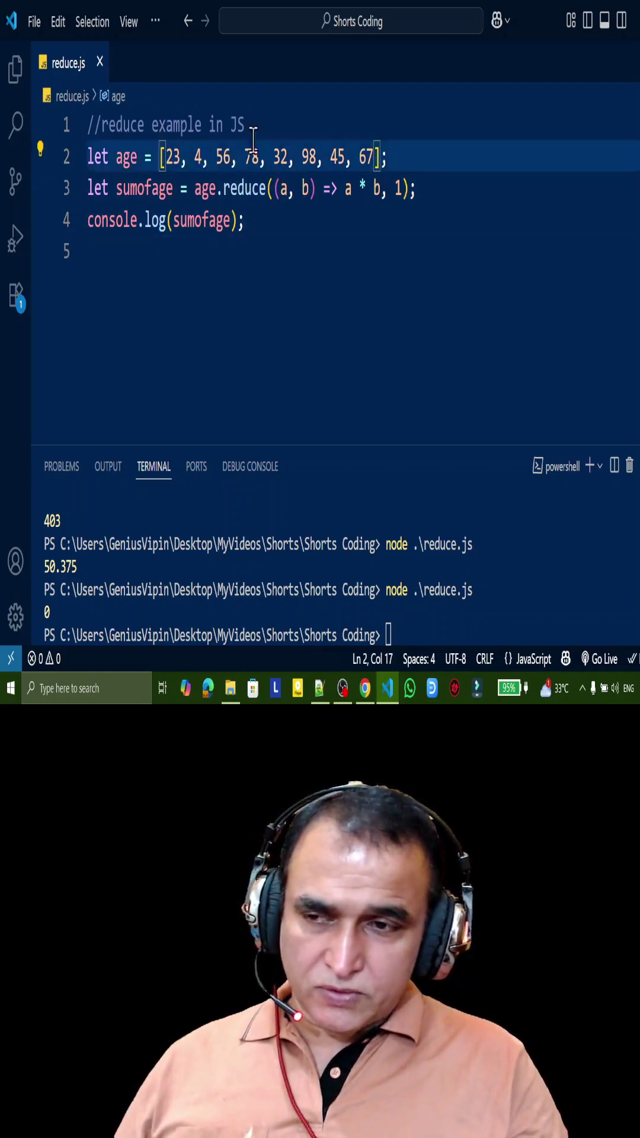
pyautogui.click(233, 189)
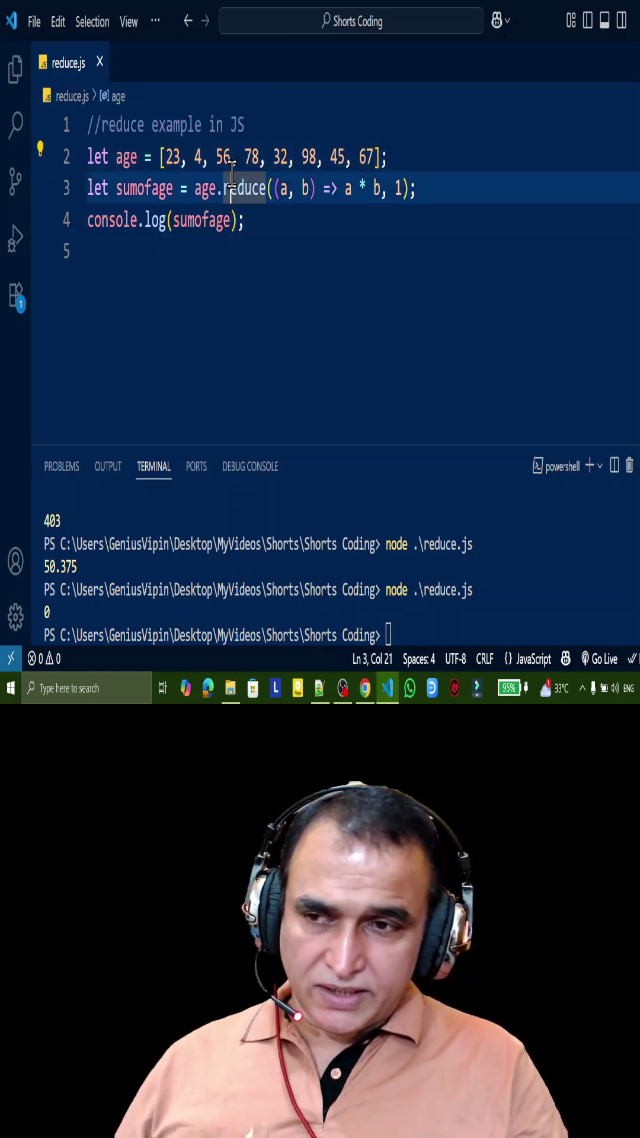
pyautogui.click(435, 614)
pyautogui.press('Up')
pyautogui.press('Return')
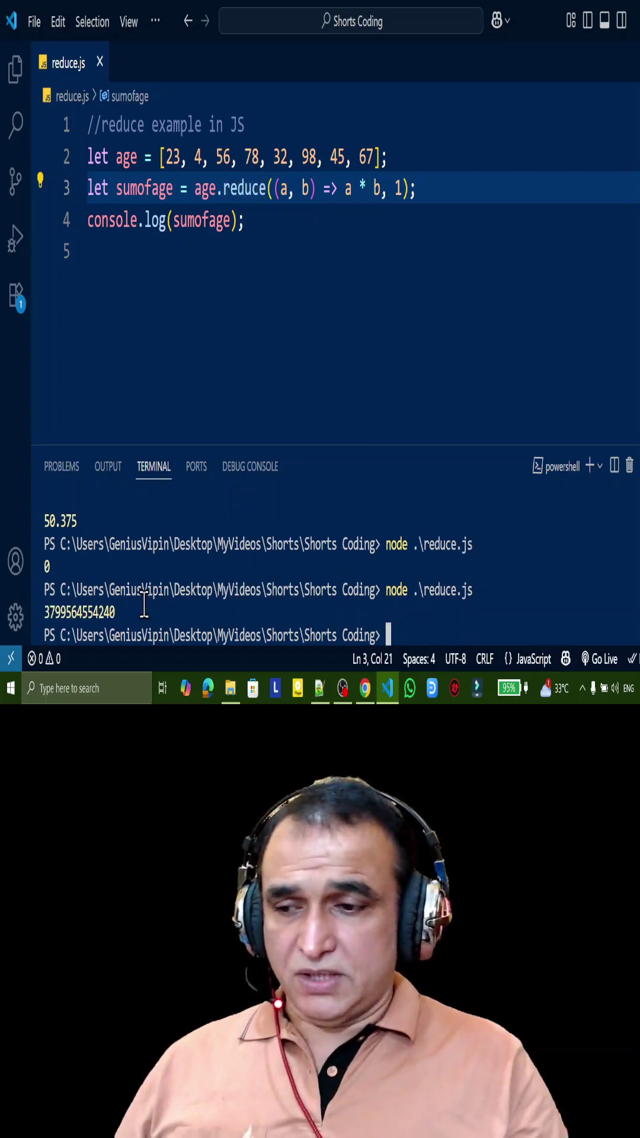
pyautogui.moveTo(167, 157); pyautogui.dragTo(378, 157)
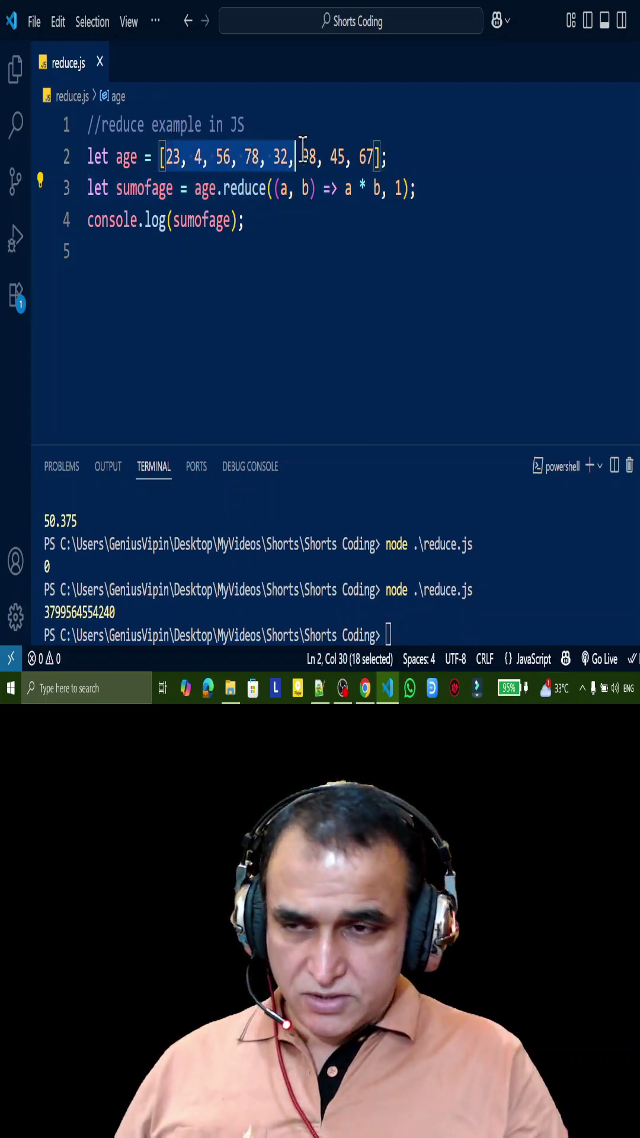
pyautogui.click(344, 220)
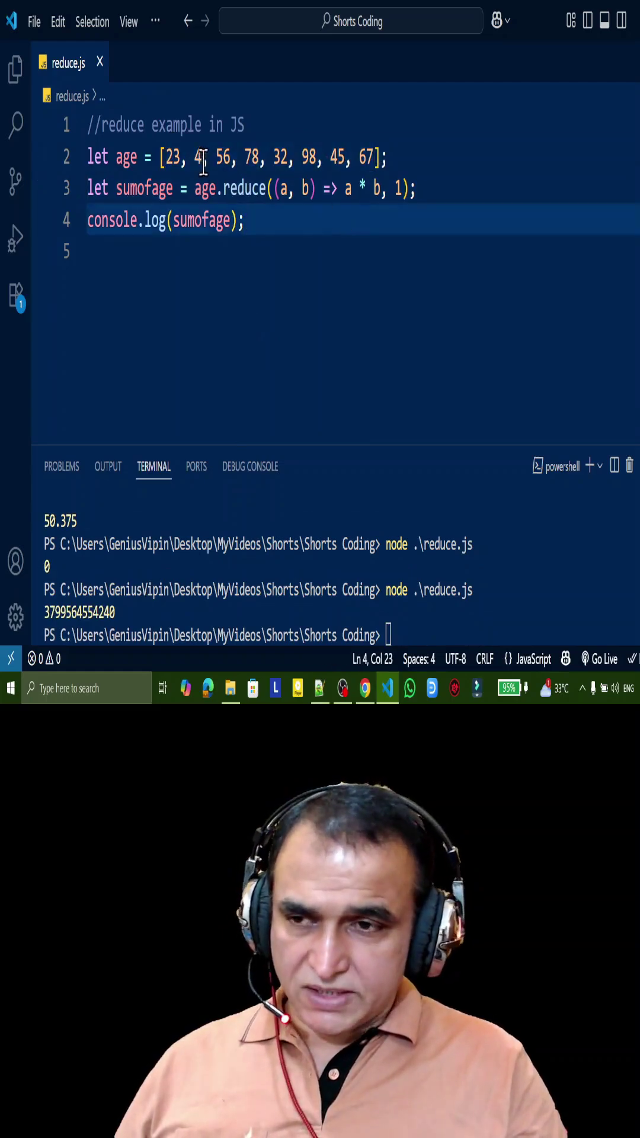
pyautogui.click(363, 187)
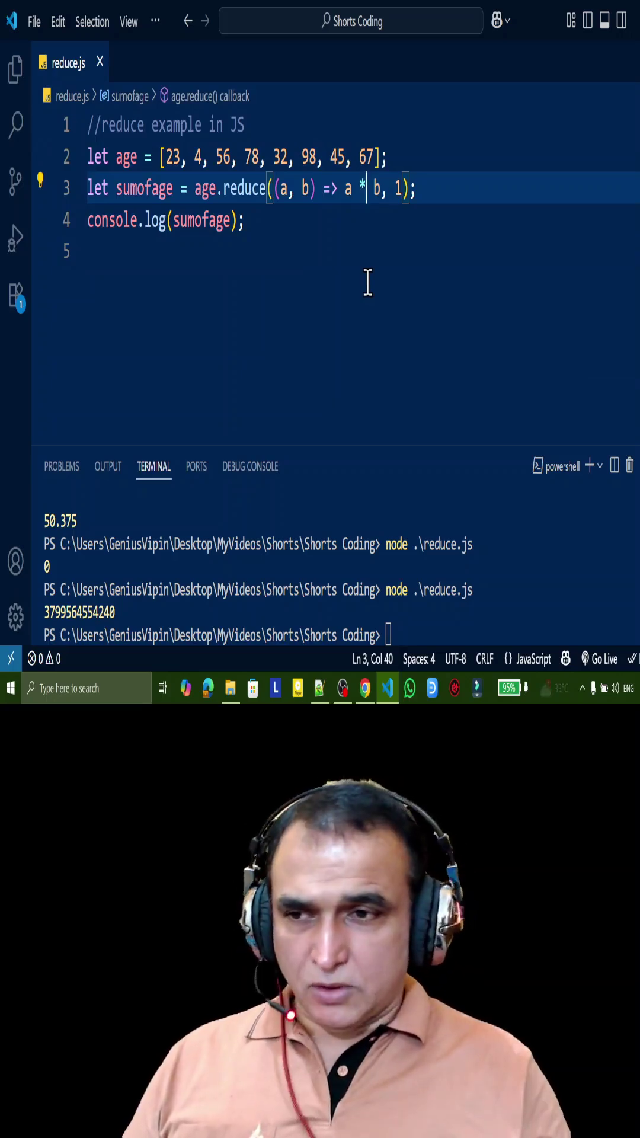
pyautogui.press('Down')
pyautogui.press('Down')
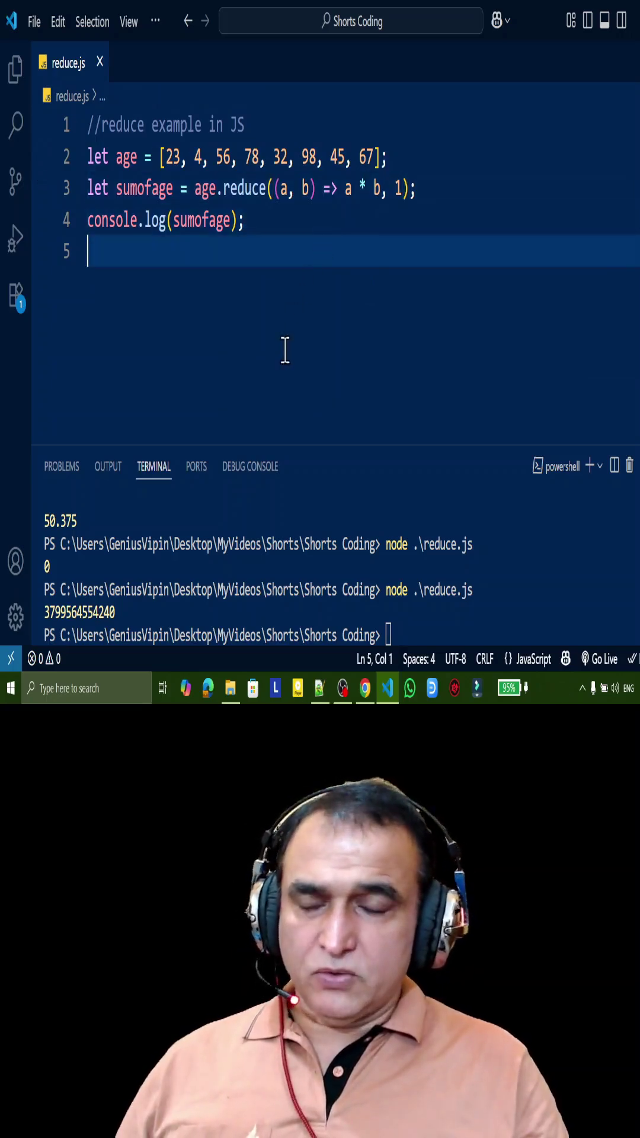
pyautogui.click(341, 189)
pyautogui.click(399, 221)
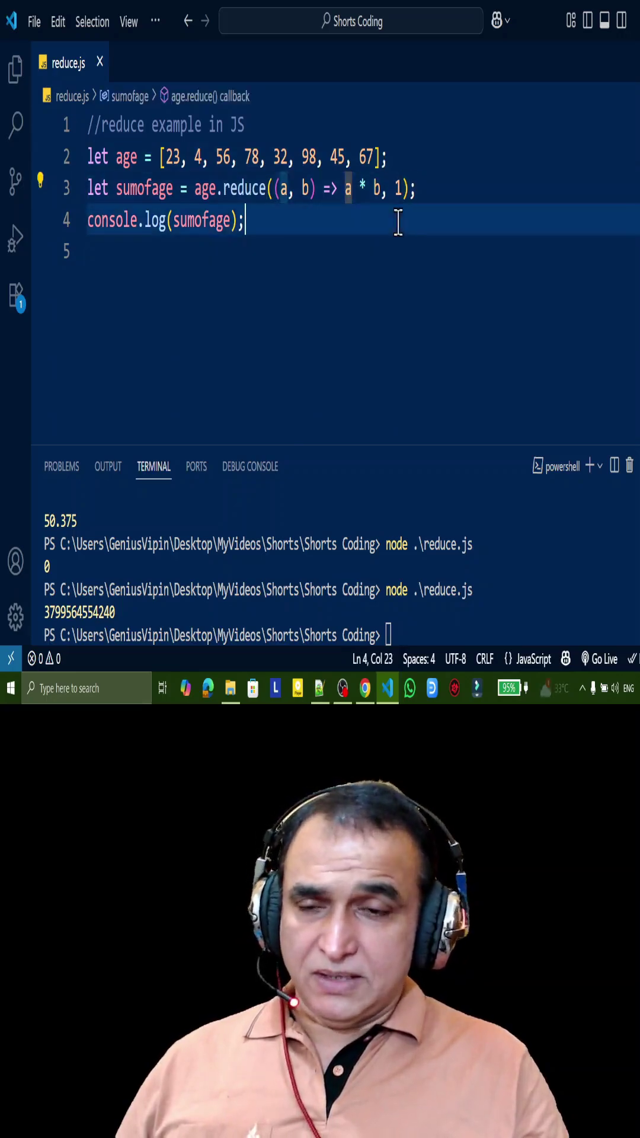
pyautogui.click(436, 187)
pyautogui.click(365, 188)
pyautogui.click(347, 223)
pyautogui.click(365, 188)
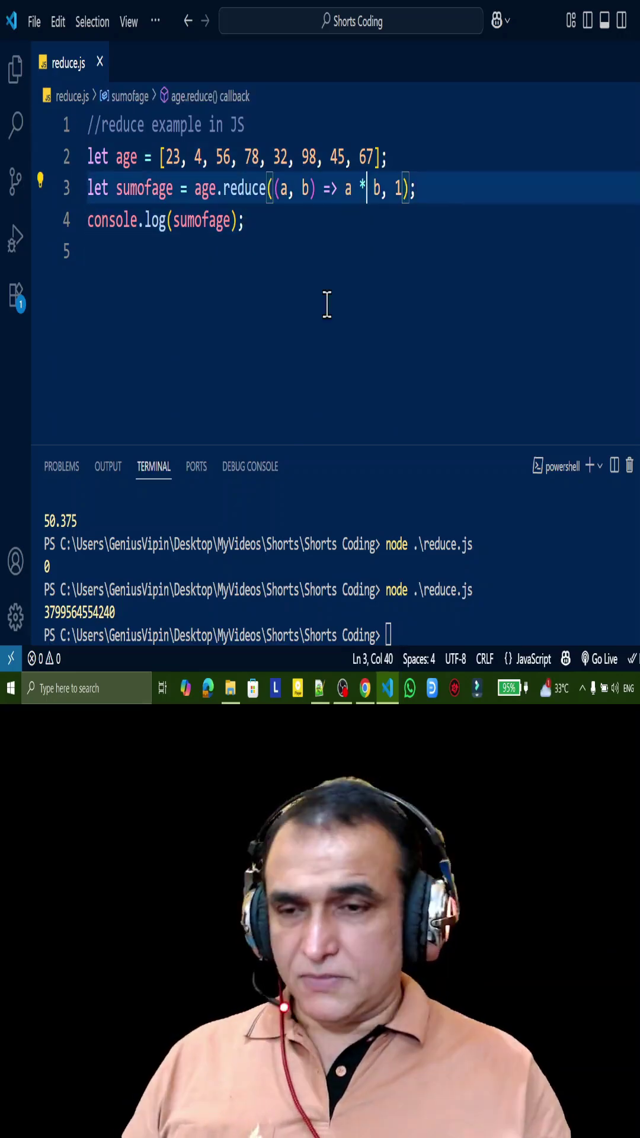